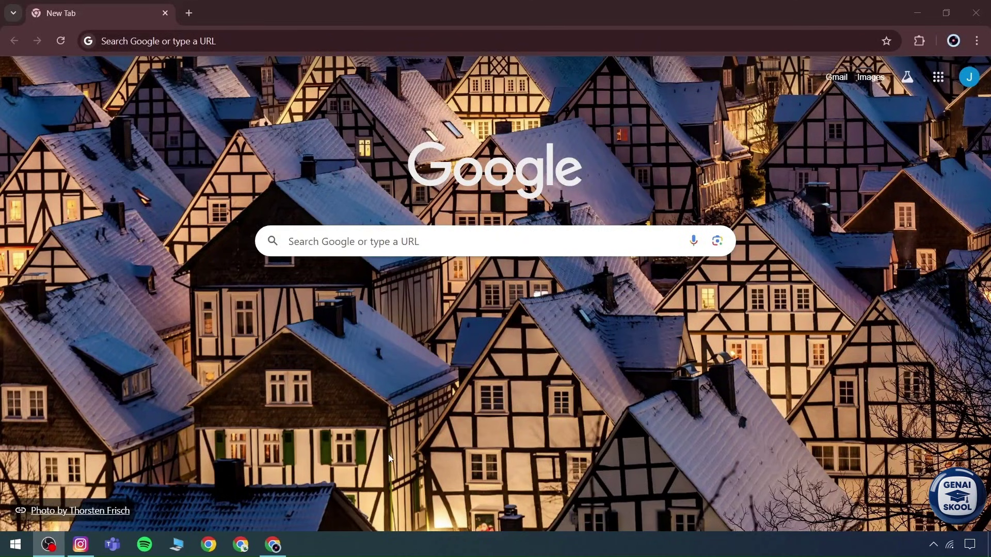
Step: Search Google for 'Kimi k2', correcting the misspelled search text
left_click(234, 44)
type("Kini")
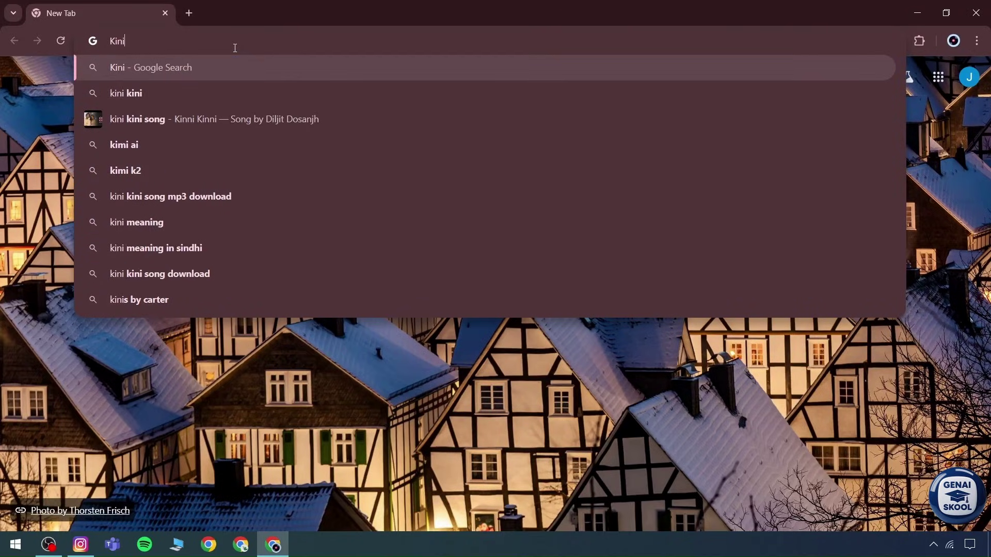
key("BackSpace")
key("BackSpace")
key("BackSpace")
type("mi")
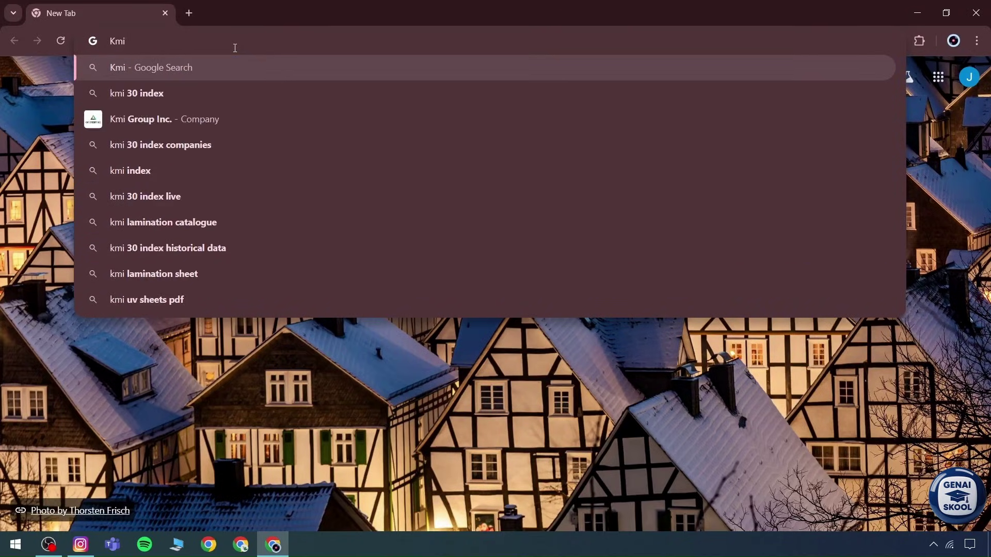
type(" k2")
key("Return")
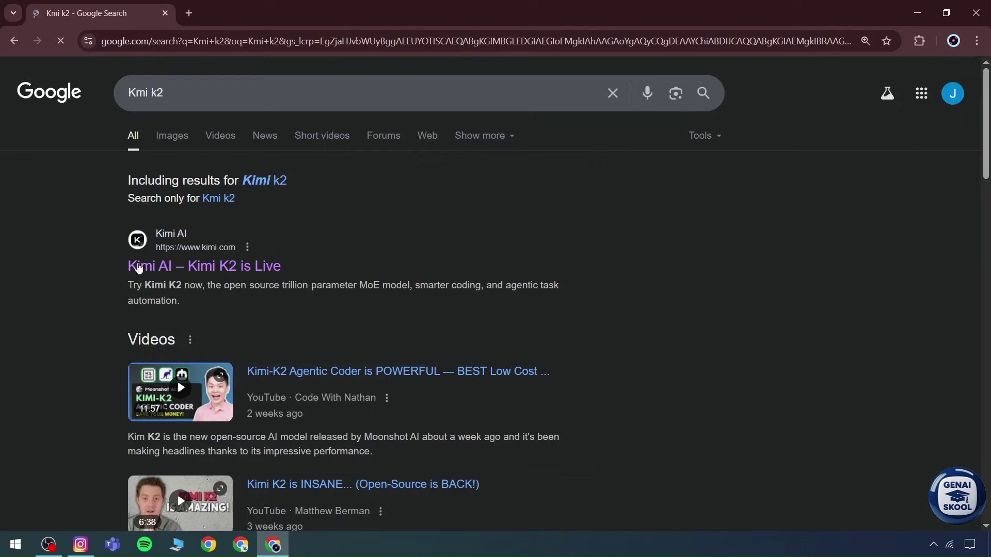
Step: Open the 'Kimi AI – Kimi K2 is Live' search result
scroll(138, 267, "down", 1)
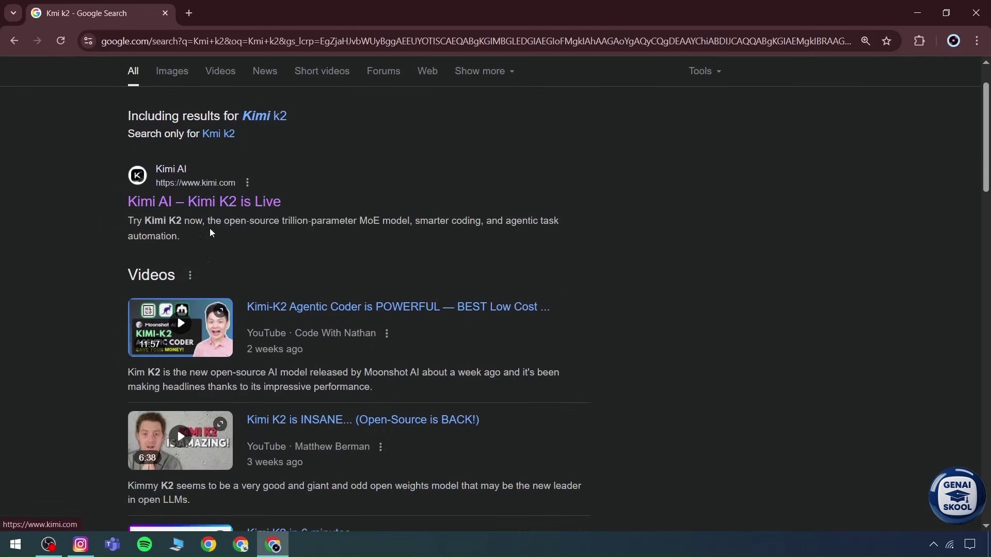
left_click_drag(186, 239, 122, 191)
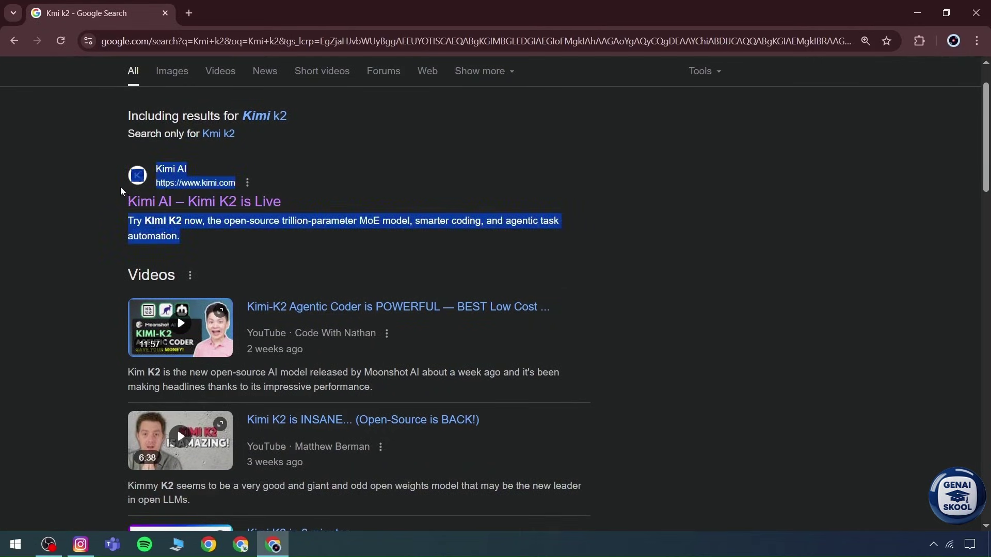
left_click(178, 241)
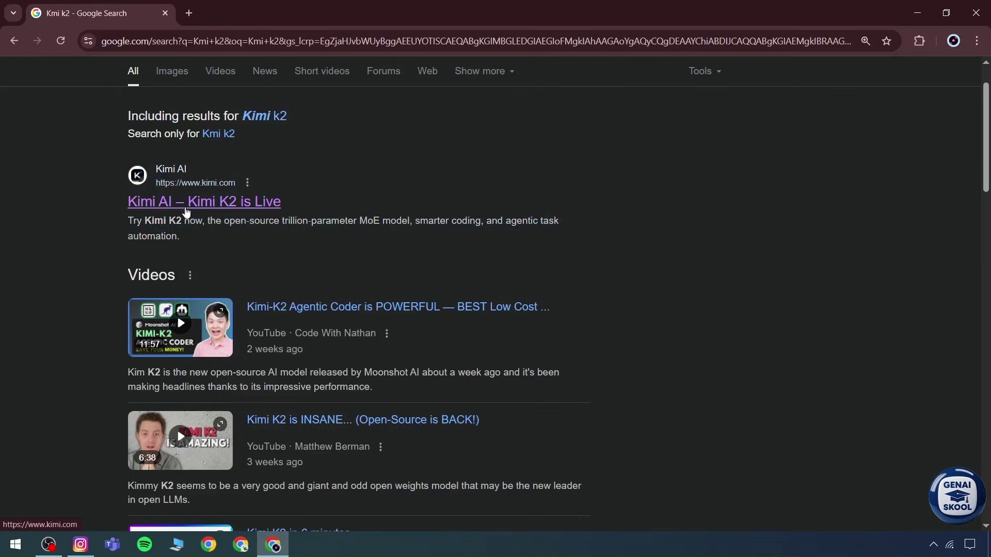
left_click(200, 209)
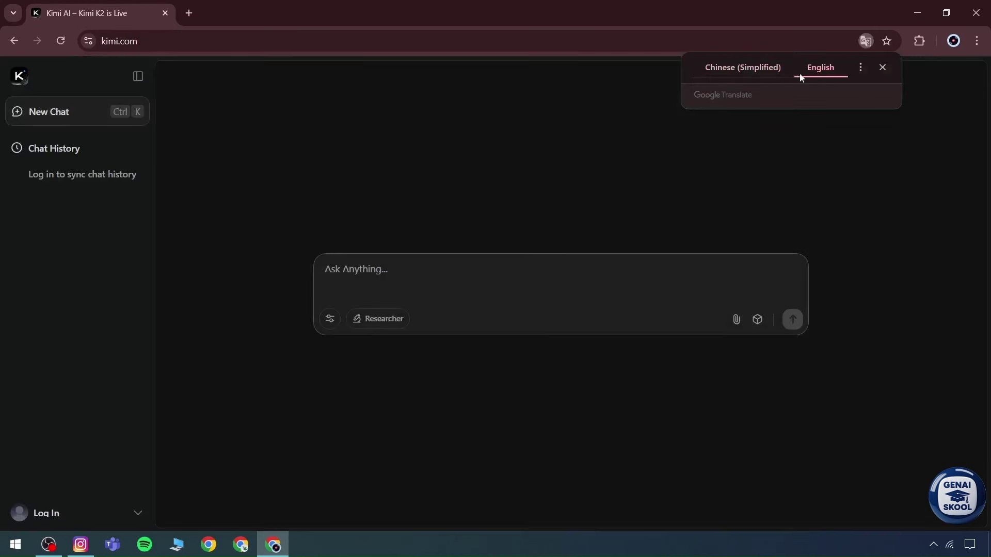
Step: Dismiss the translation offer and review the earlier Realistic Digital Image conversation
left_click(884, 67)
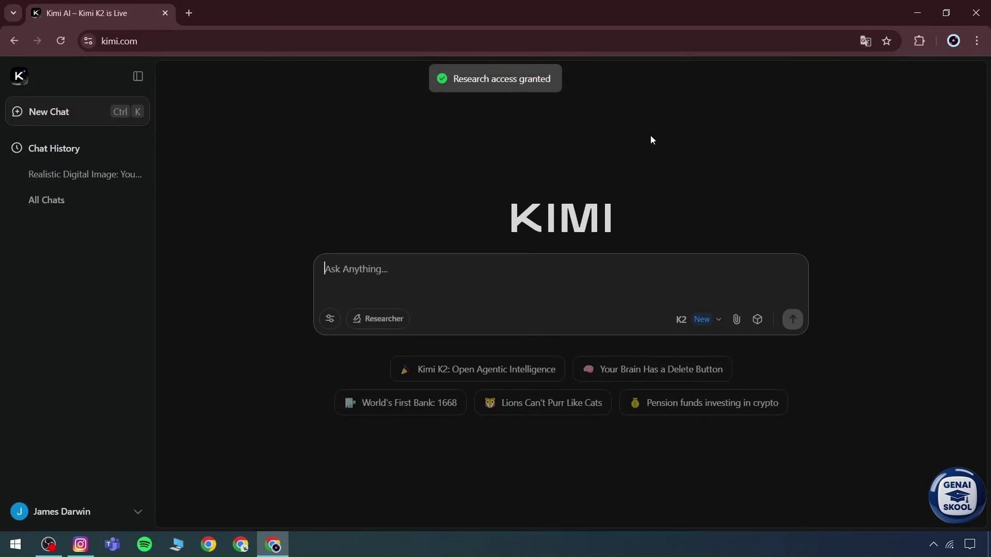
left_click(145, 512)
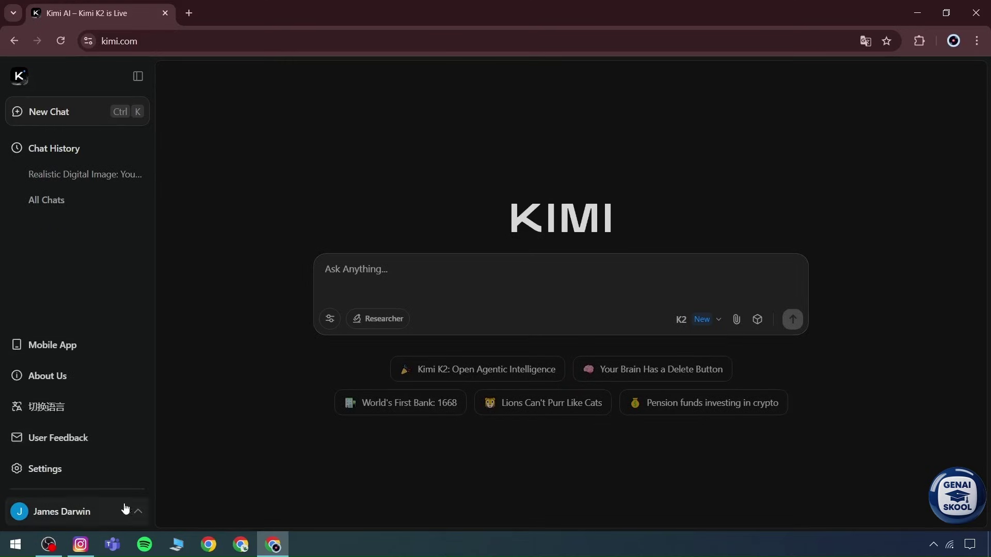
left_click(77, 175)
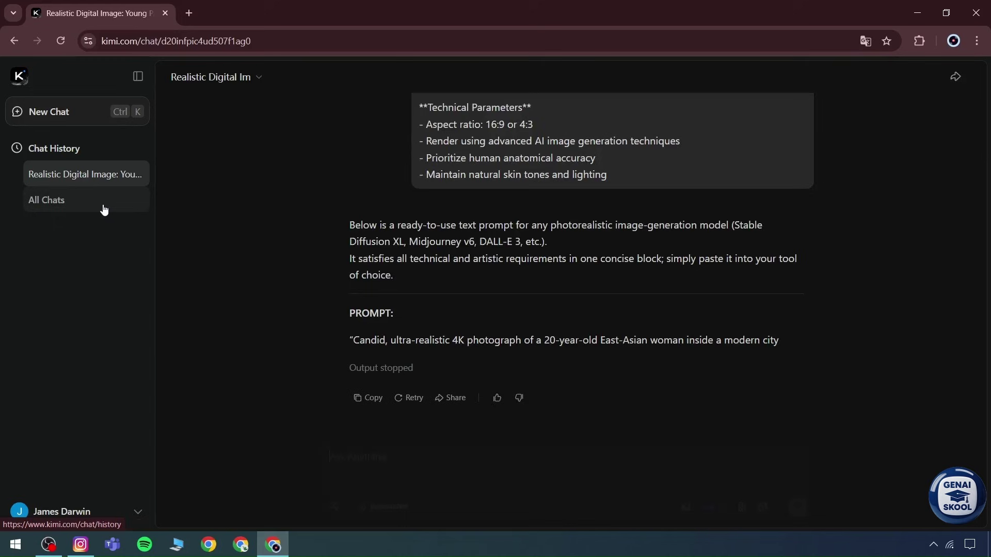
scroll(444, 247, "up", 15)
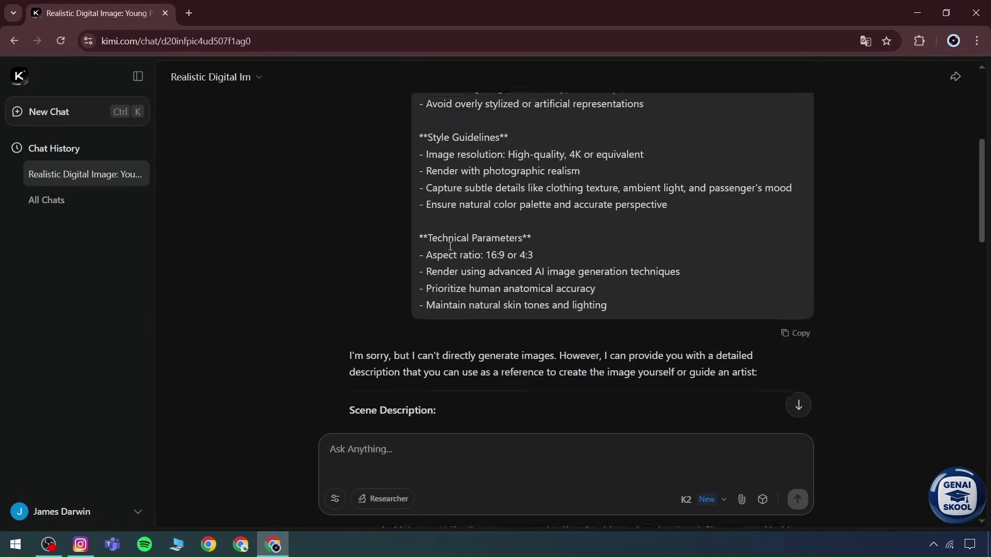
scroll(444, 247, "up", 10)
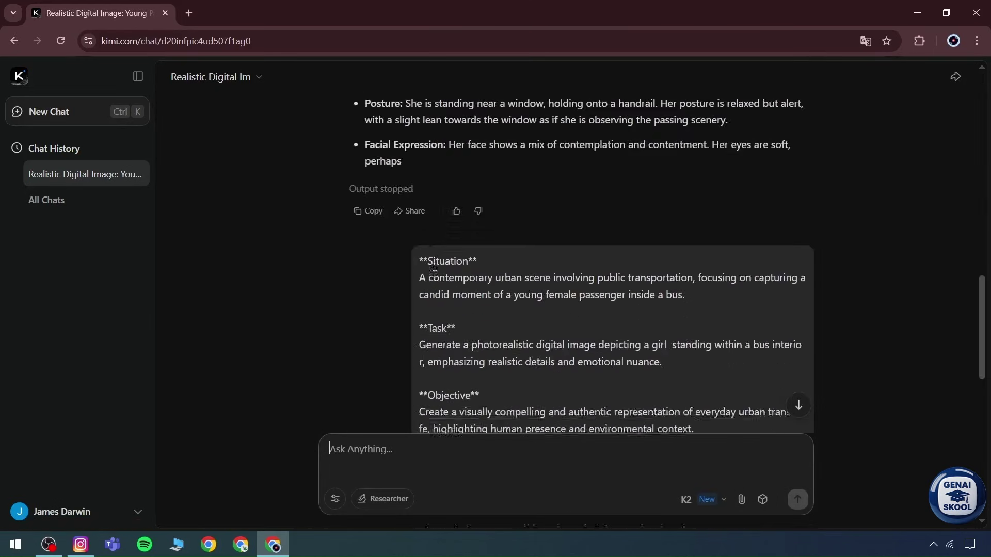
scroll(433, 274, "down", 10)
Step: Start a new blank chat with the chat history side panel collapsed
left_click(702, 499)
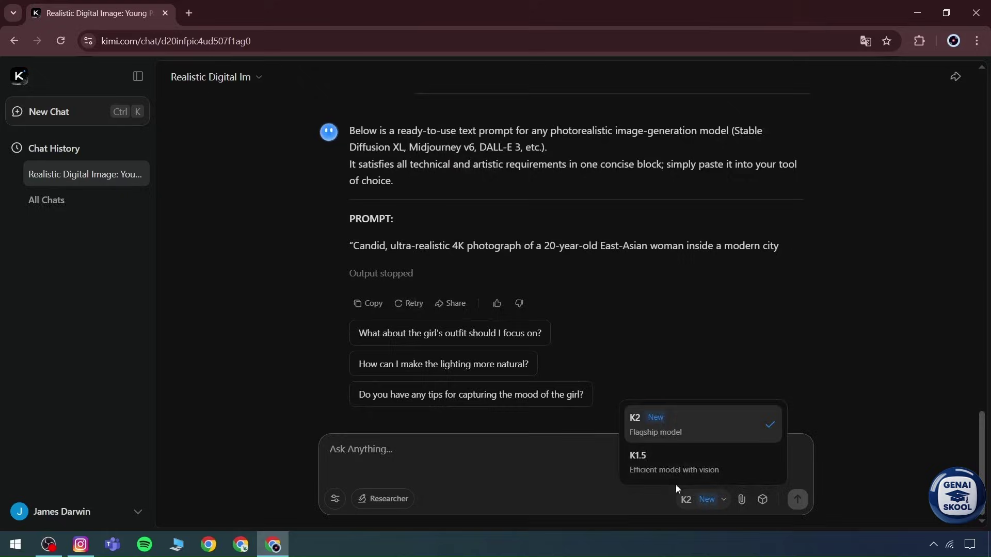
left_click(19, 77)
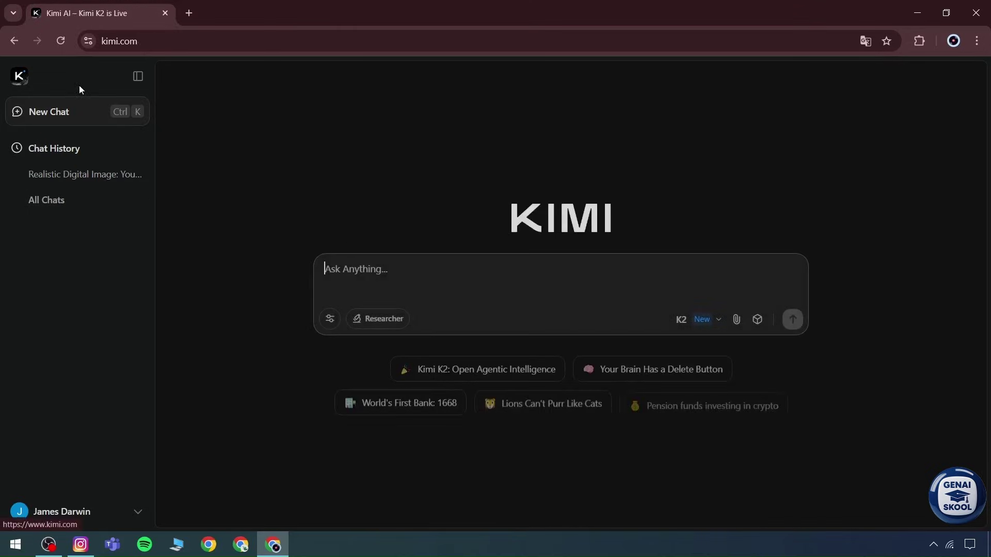
left_click(138, 76)
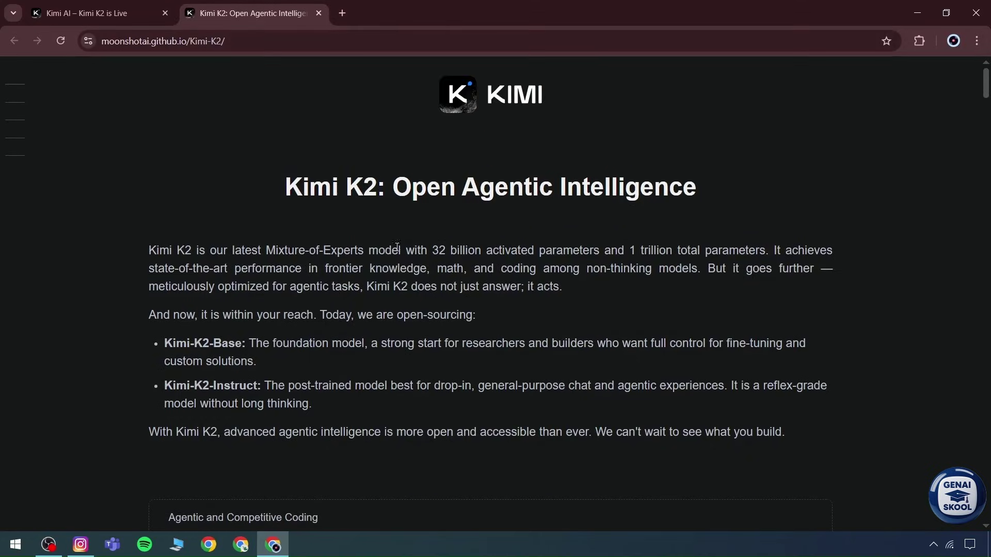
Step: Read the announcement intro, highlighting the 1 trillion total parameters figure
left_click_drag(628, 253, 758, 254)
left_click(655, 257)
scroll(156, 332, "down", 1)
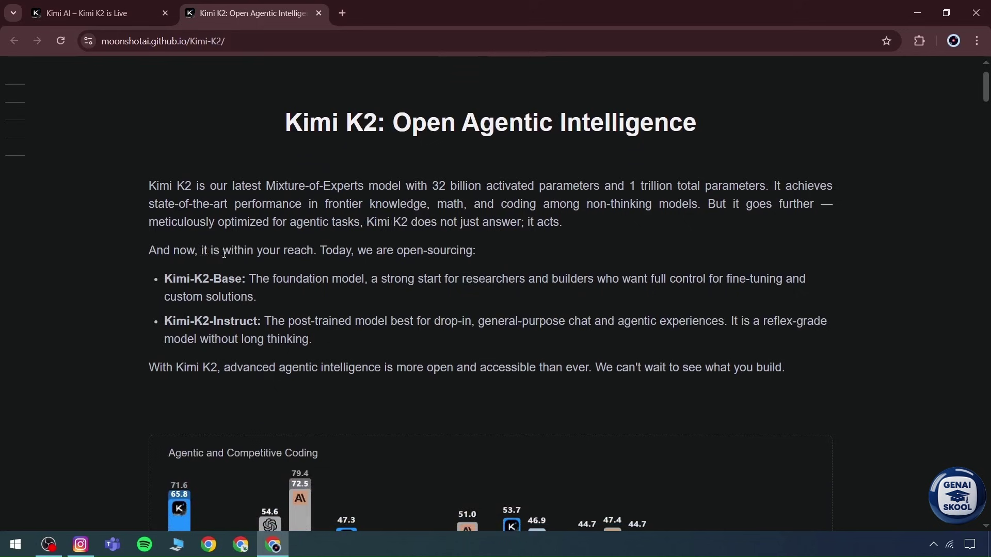
scroll(224, 253, "down", 4)
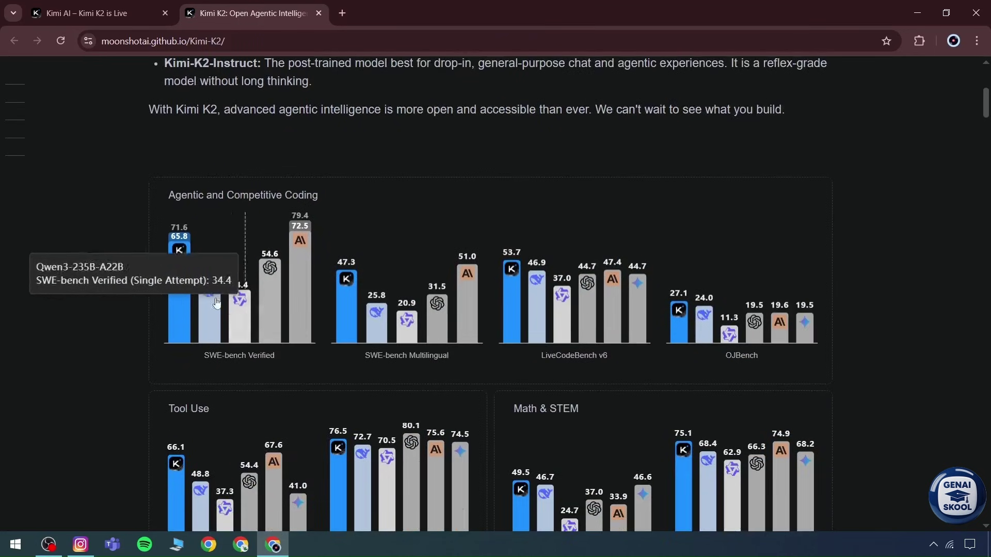
scroll(178, 249, "up", 3)
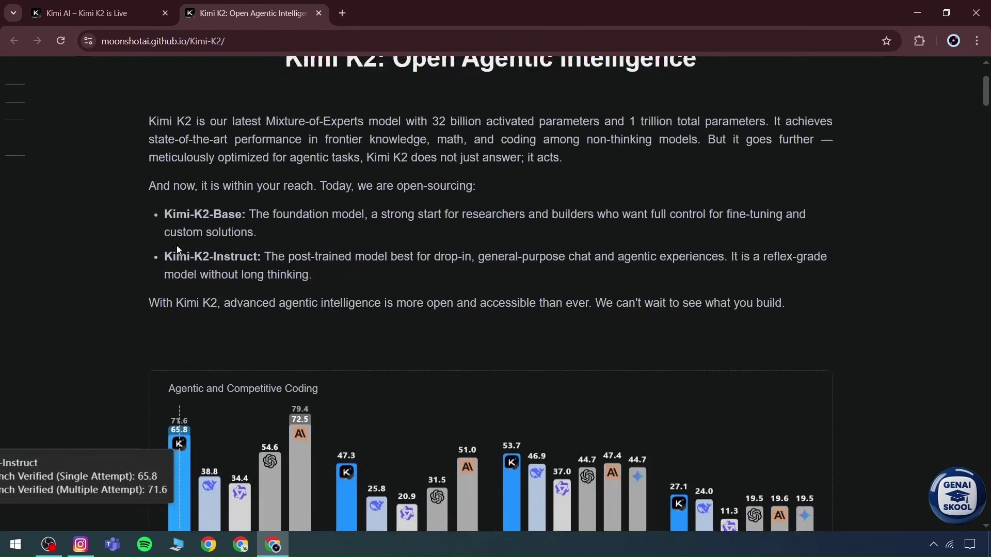
scroll(191, 251, "up", 2)
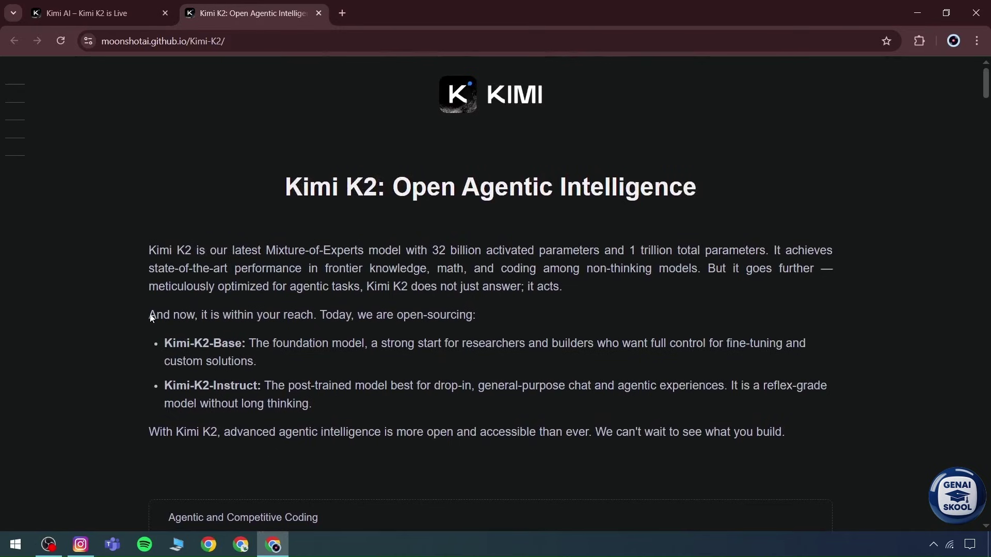
left_click_drag(151, 318, 173, 317)
left_click(198, 316)
Step: Note the Kimi-K2-Base label and check the K2 and K1.5 models in the Kimi chat
left_click_drag(157, 347, 243, 345)
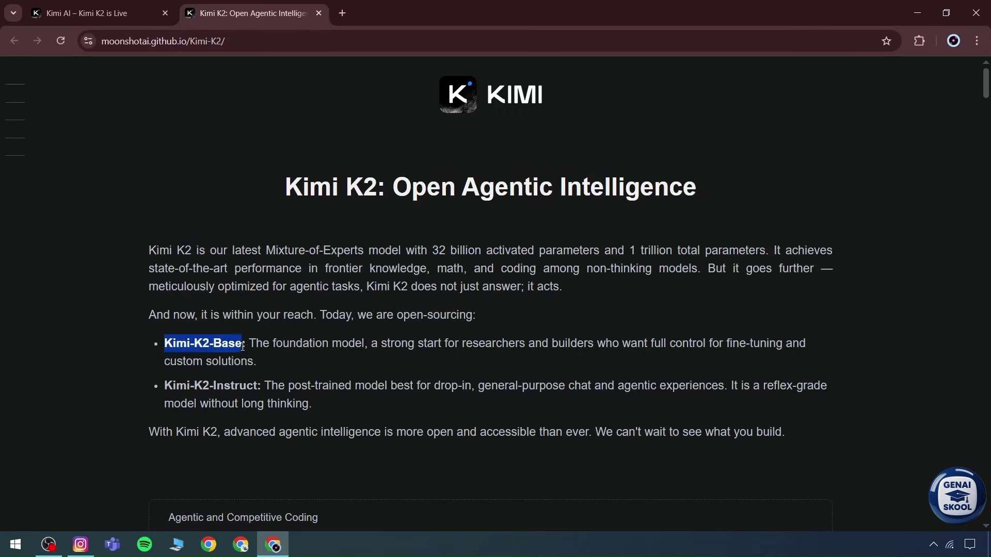
left_click(96, 11)
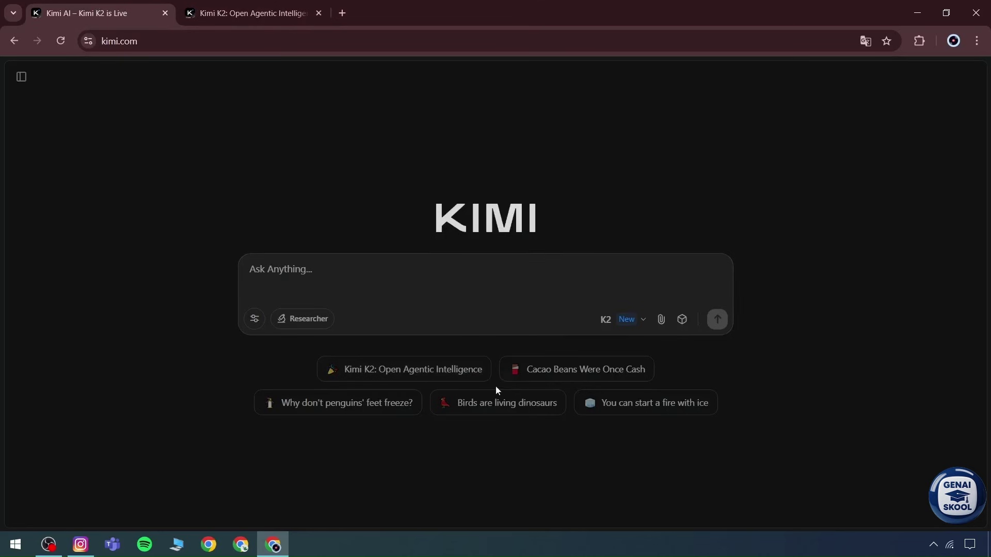
left_click(624, 320)
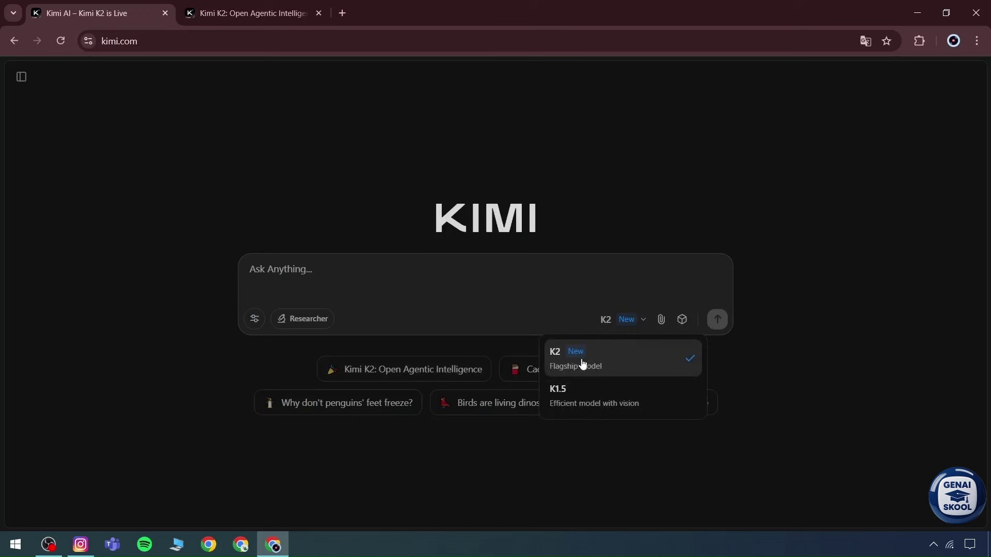
left_click(199, 4)
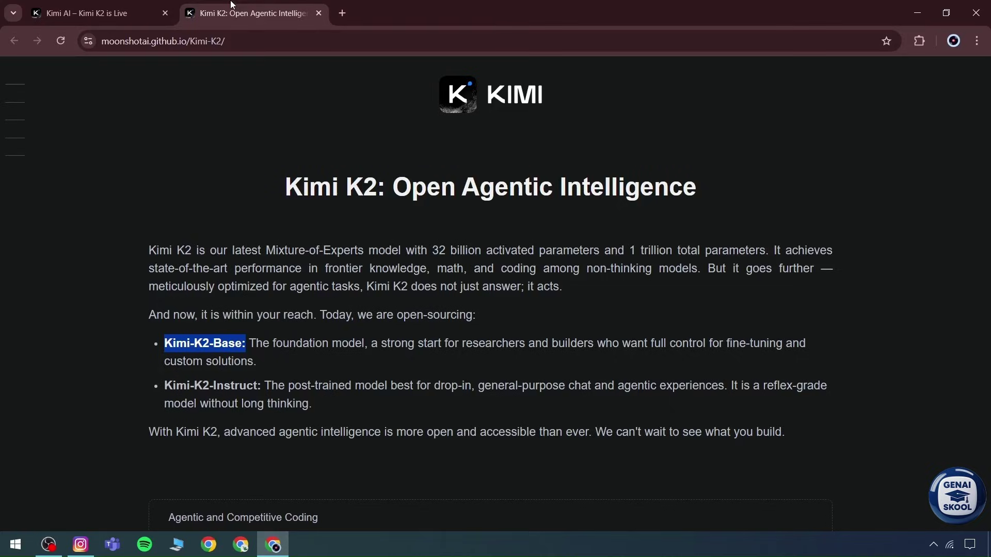
left_click(159, 398)
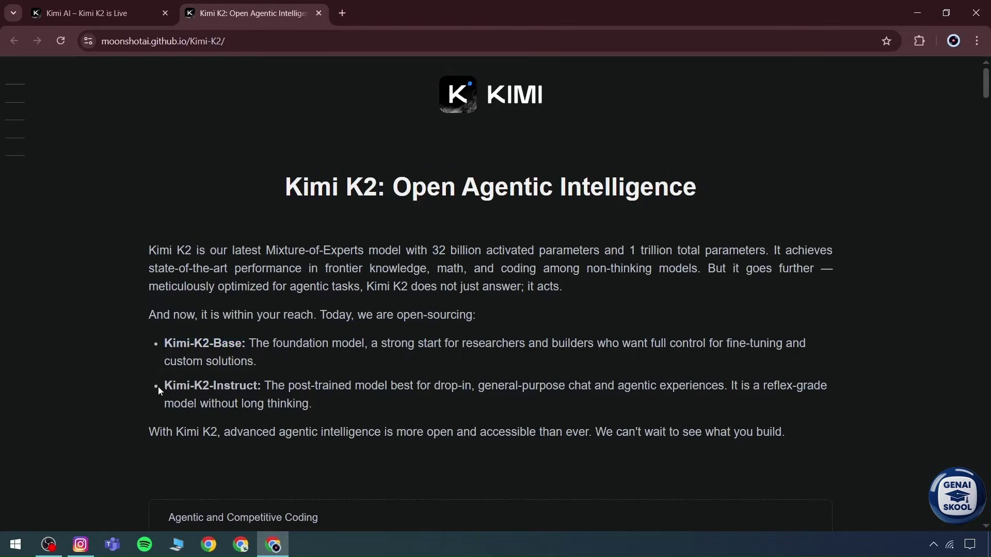
Step: Read the Kimi-K2-Instruct description and the closing sentence about agentic intelligence
left_click_drag(158, 391, 238, 387)
left_click(250, 387)
scroll(230, 391, "down", 3)
left_click_drag(137, 313, 394, 306)
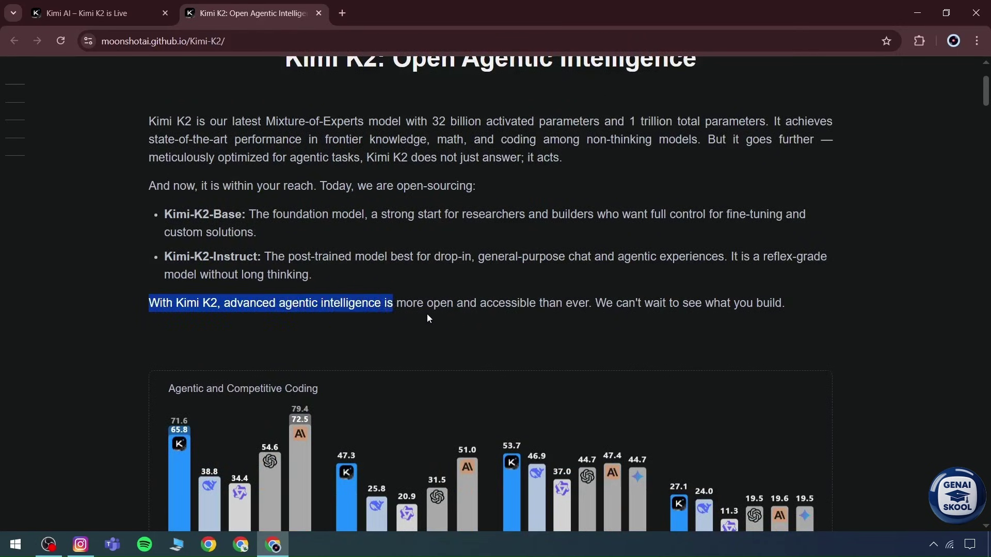
left_click(428, 351)
scroll(423, 357, "down", 3)
key("ctrl+plus")
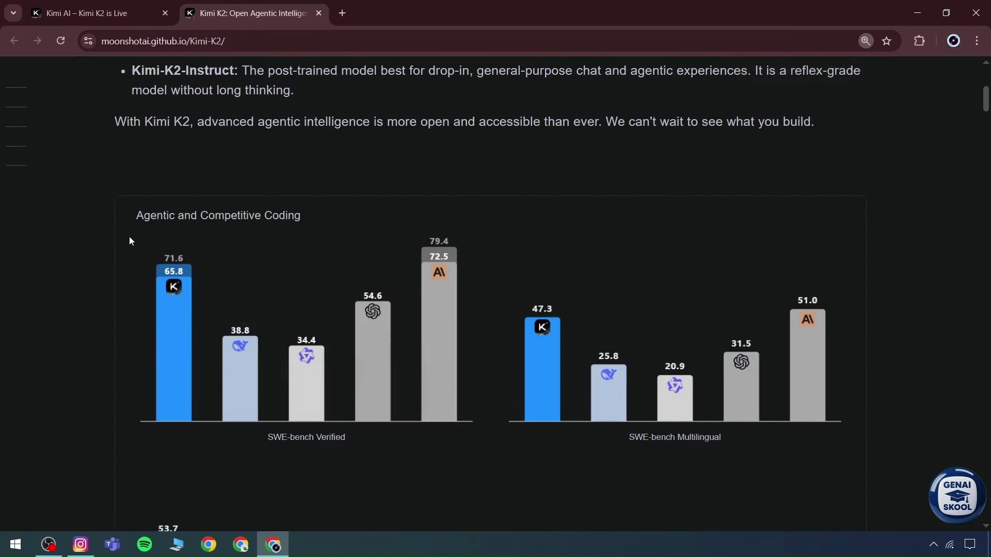
left_click_drag(132, 222, 312, 214)
left_click(313, 214)
left_click_drag(267, 442, 343, 438)
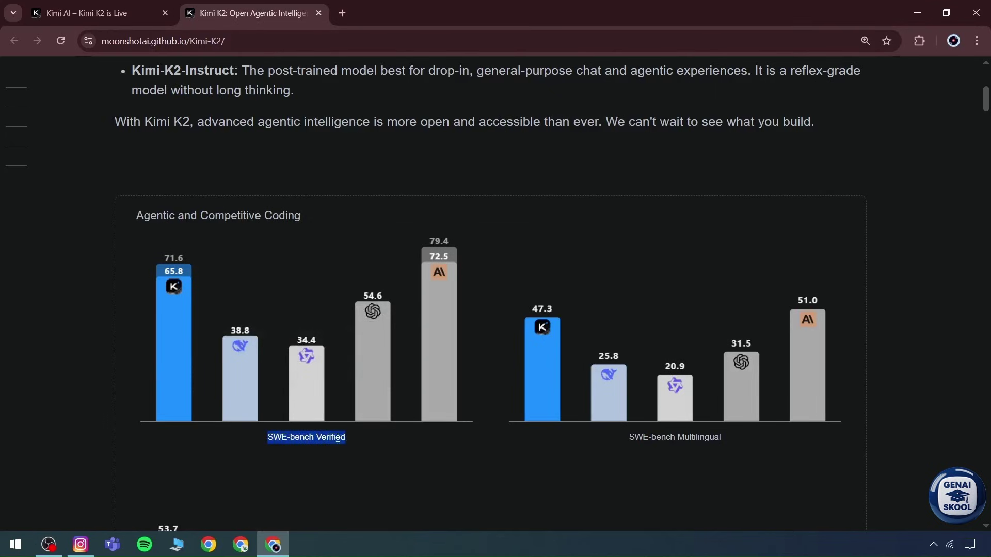
mouse_move(429, 316)
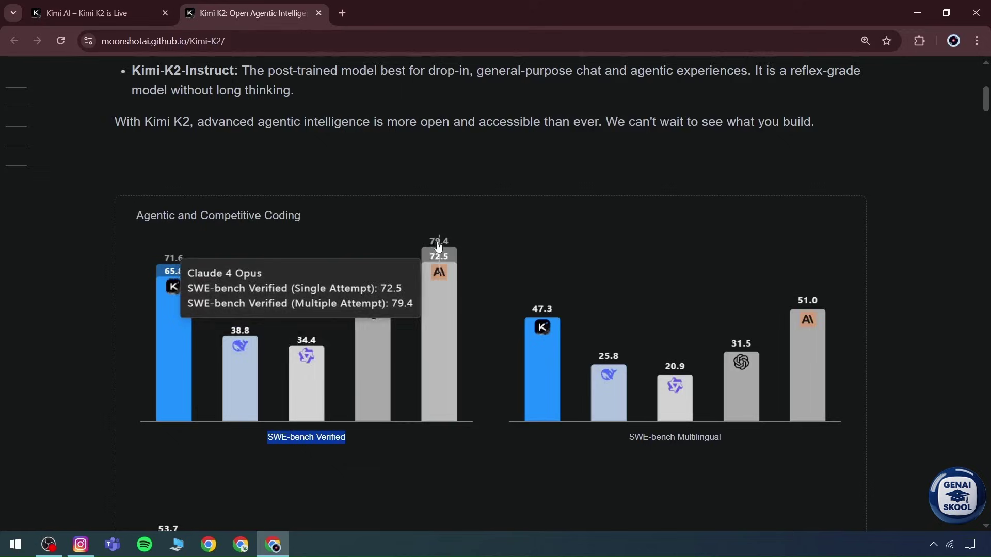
mouse_move(160, 331)
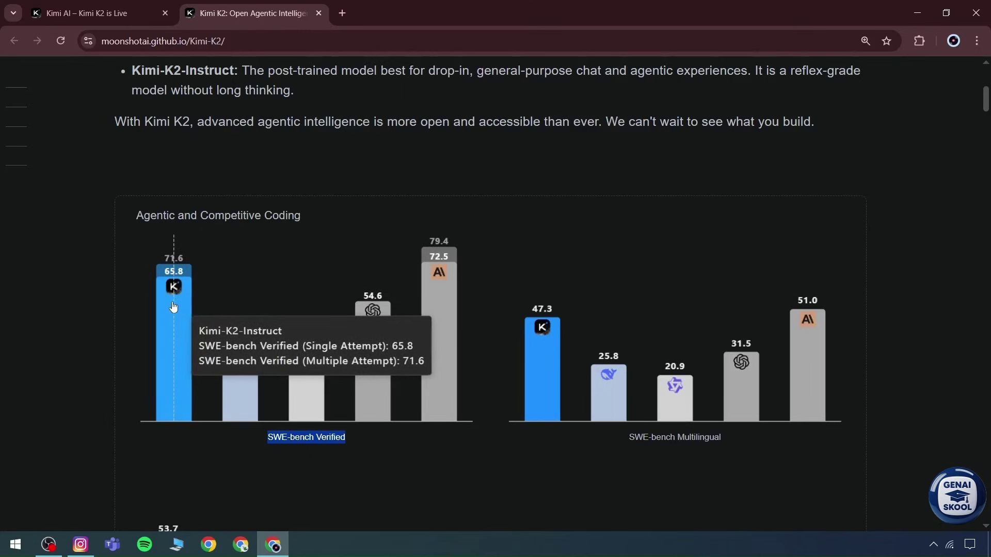
mouse_move(324, 262)
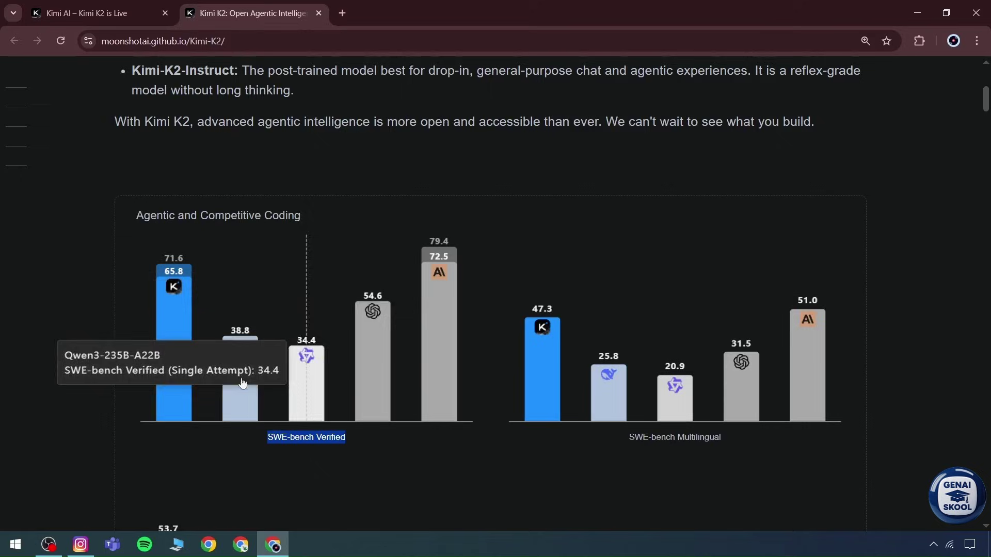
mouse_move(382, 368)
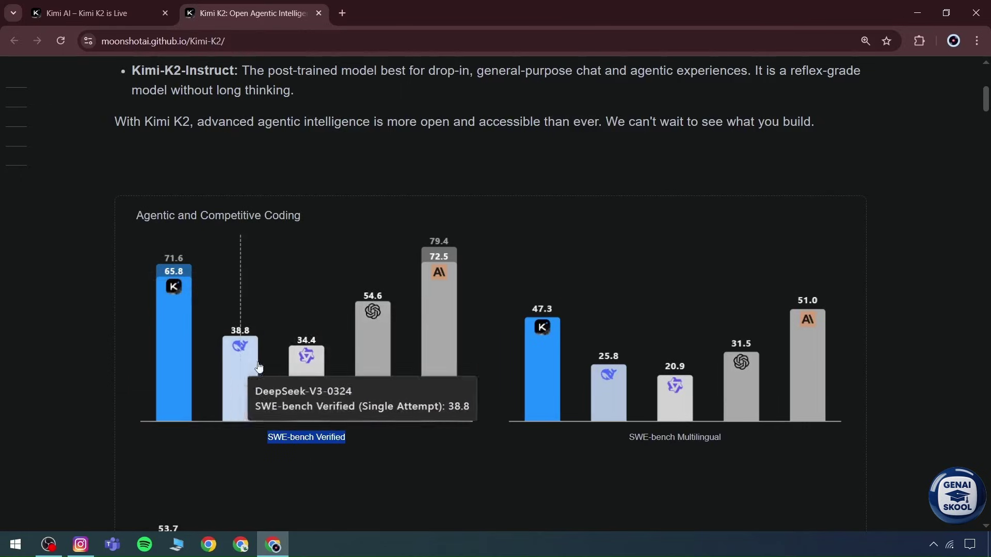
mouse_move(481, 376)
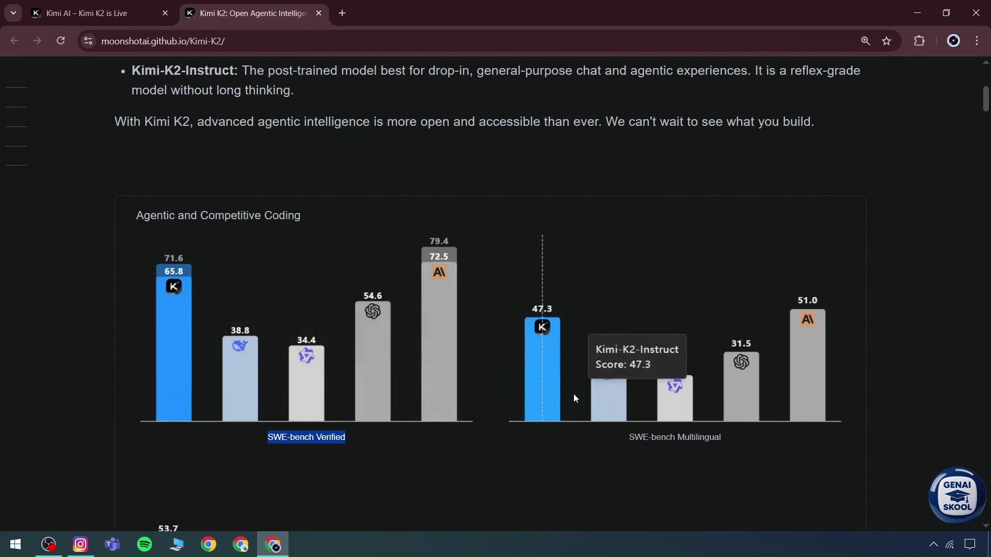
mouse_move(770, 409)
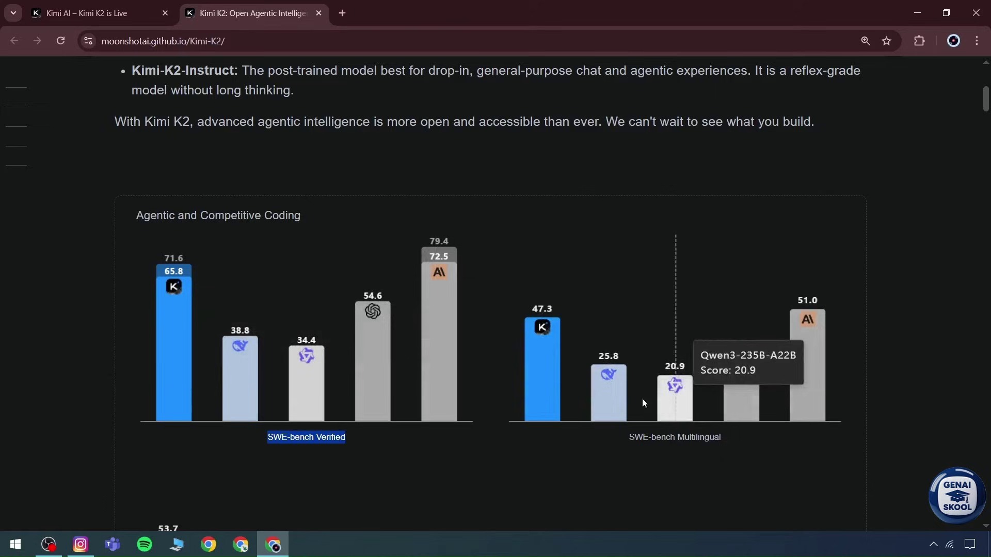
Step: Inspect the LiveCodeBench v6 and OJBench coding benchmark charts
mouse_move(564, 381)
scroll(557, 382, "down", 6)
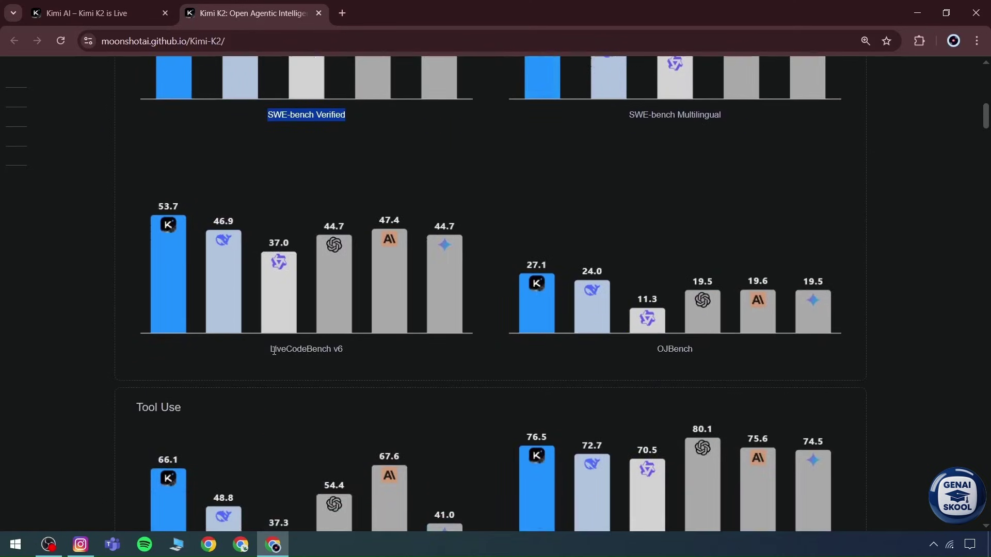
left_click_drag(271, 351, 331, 351)
left_click(333, 351)
mouse_move(166, 271)
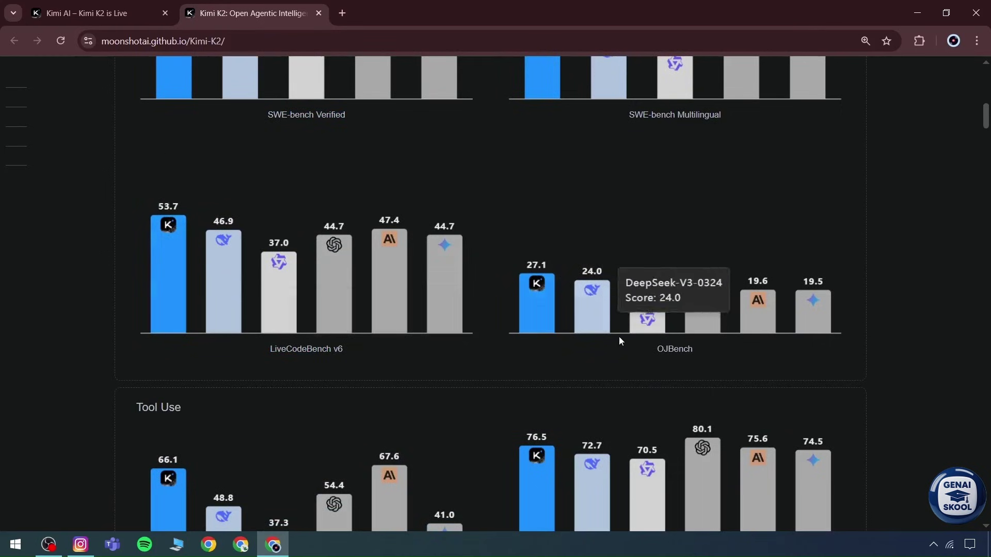
left_click_drag(664, 350, 688, 352)
left_click(703, 355)
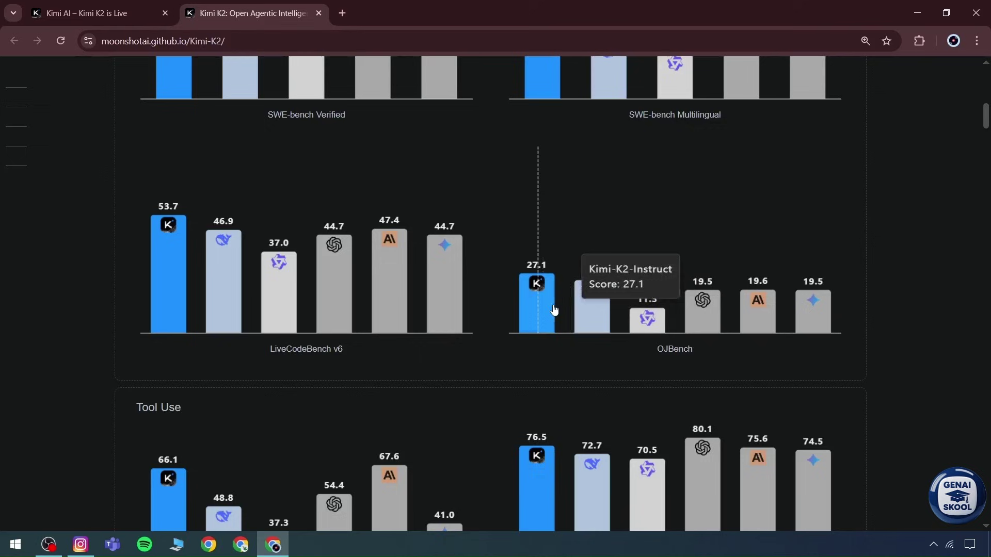
Step: Inspect the AceBench(en) tool-use chart and continue down to the Use cases section
scroll(552, 310, "down", 5)
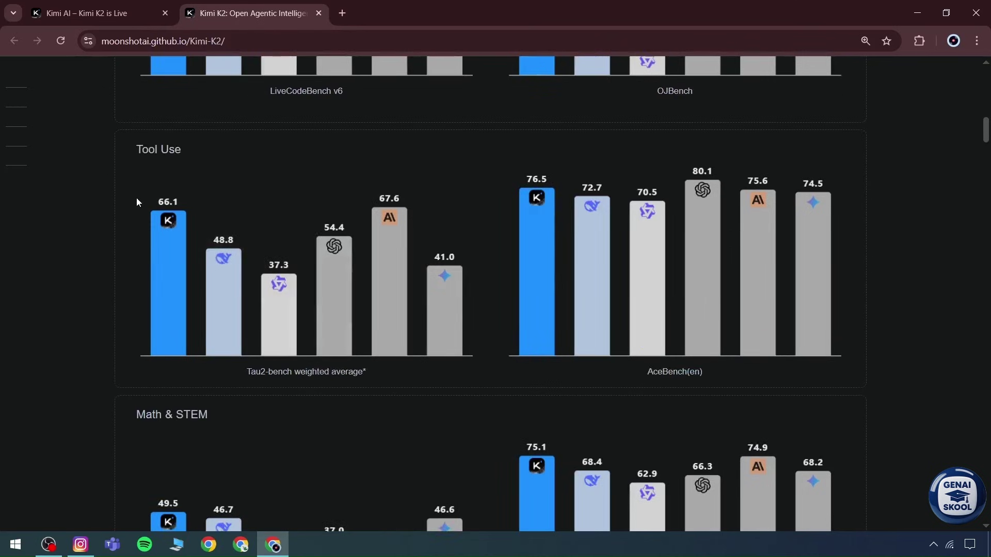
mouse_move(399, 272)
left_click_drag(647, 371, 705, 374)
left_click(705, 373)
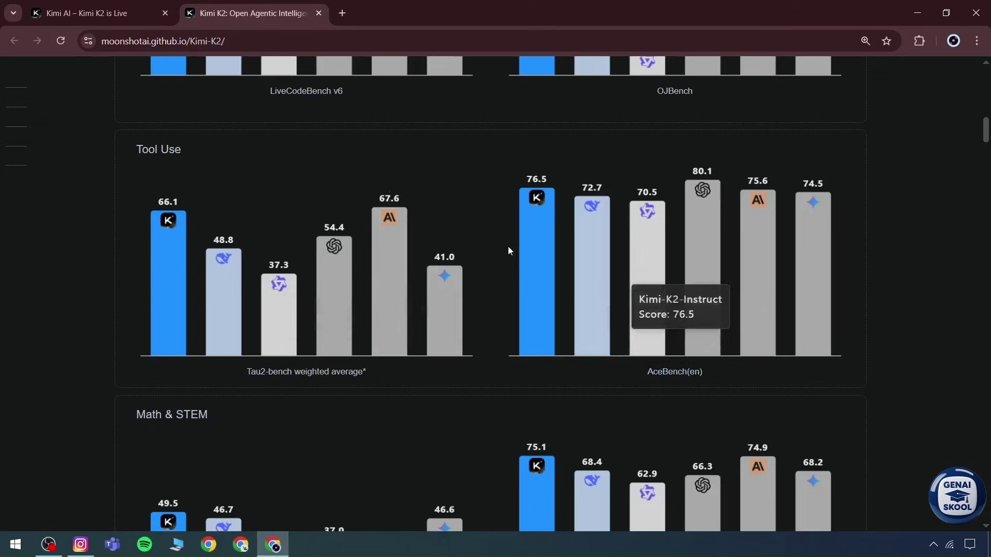
mouse_move(515, 237)
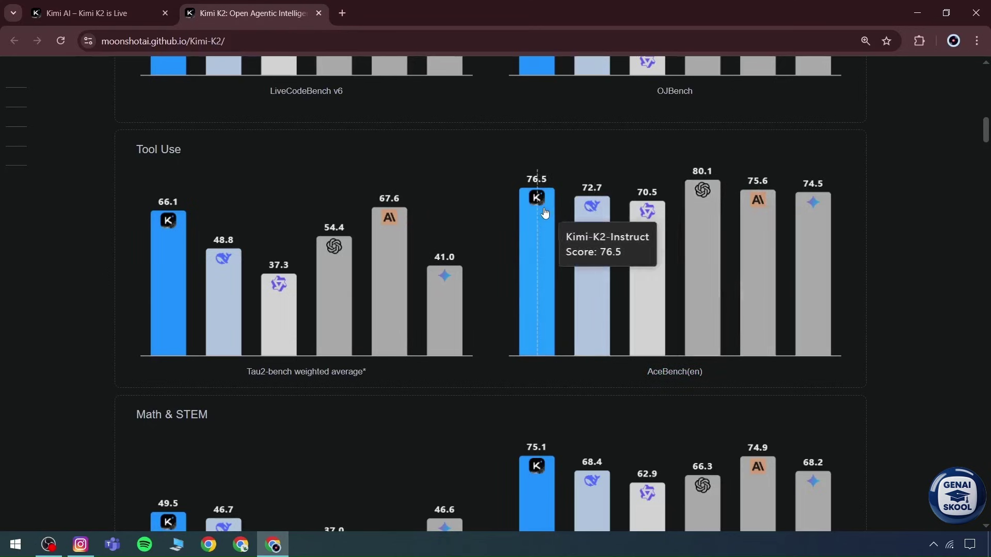
scroll(648, 281, "down", 5)
scroll(126, 262, "down", 9)
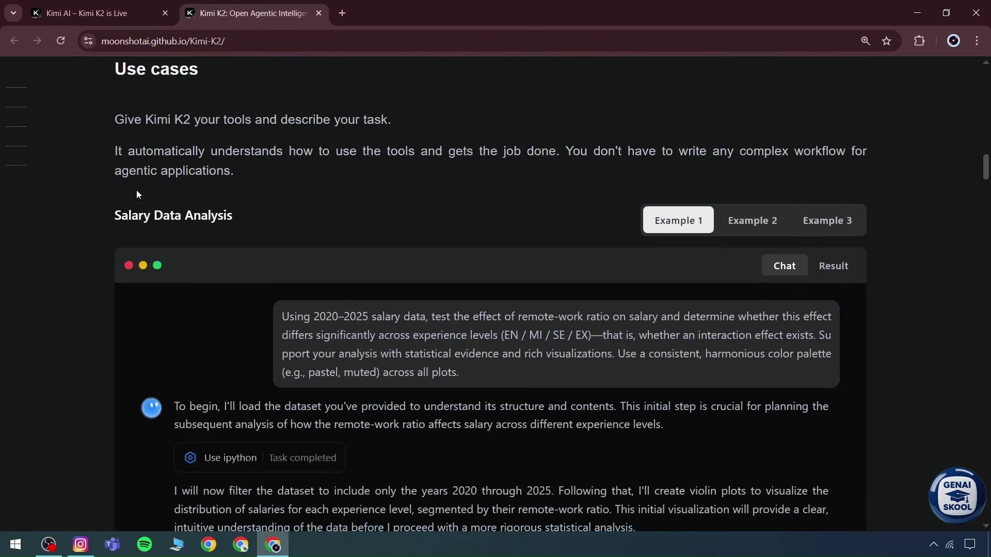
Step: Select the Salary Data Analysis prompt about remote-work ratio and 2020–2025 salaries
scroll(138, 192, "up", 1)
left_click_drag(117, 147, 231, 140)
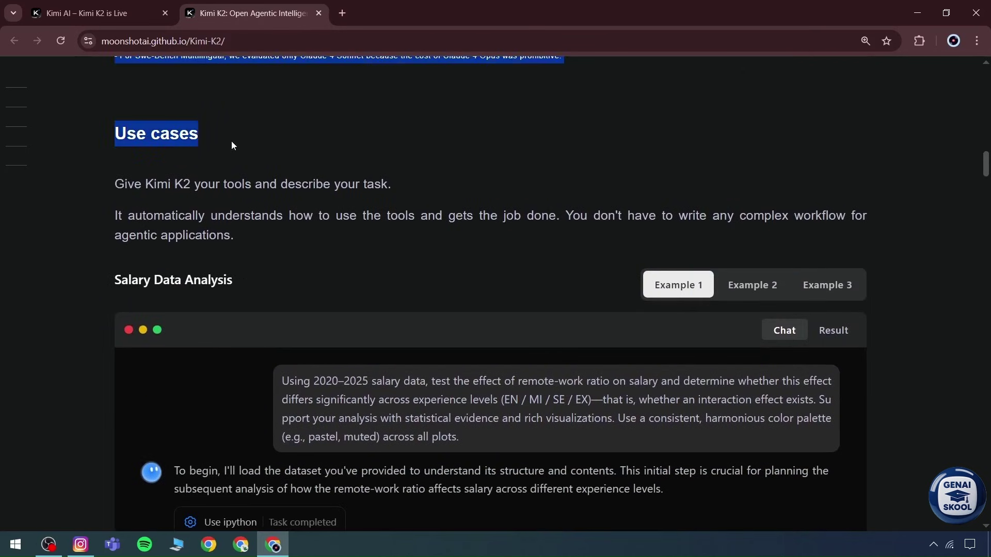
left_click(311, 183)
scroll(315, 203, "down", 2)
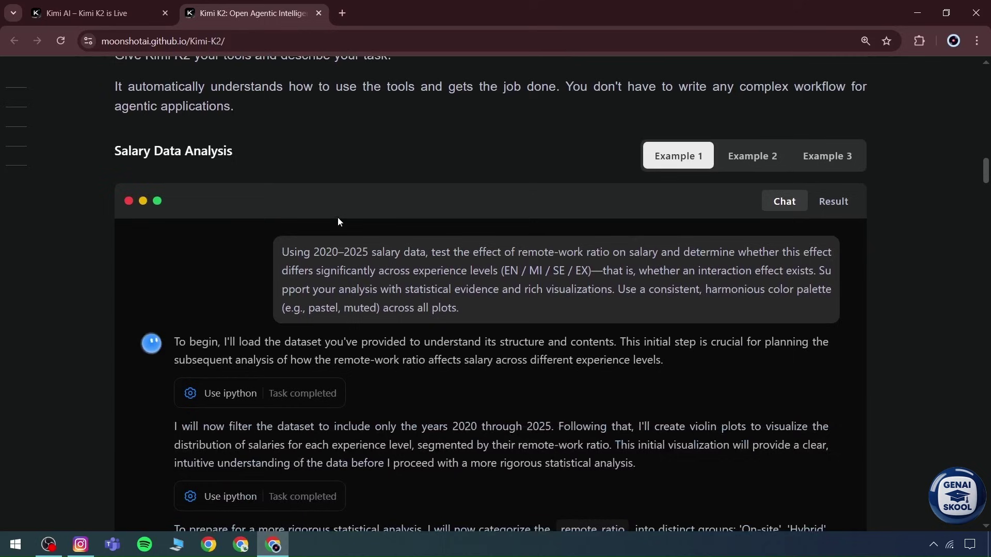
scroll(366, 232, "down", 2)
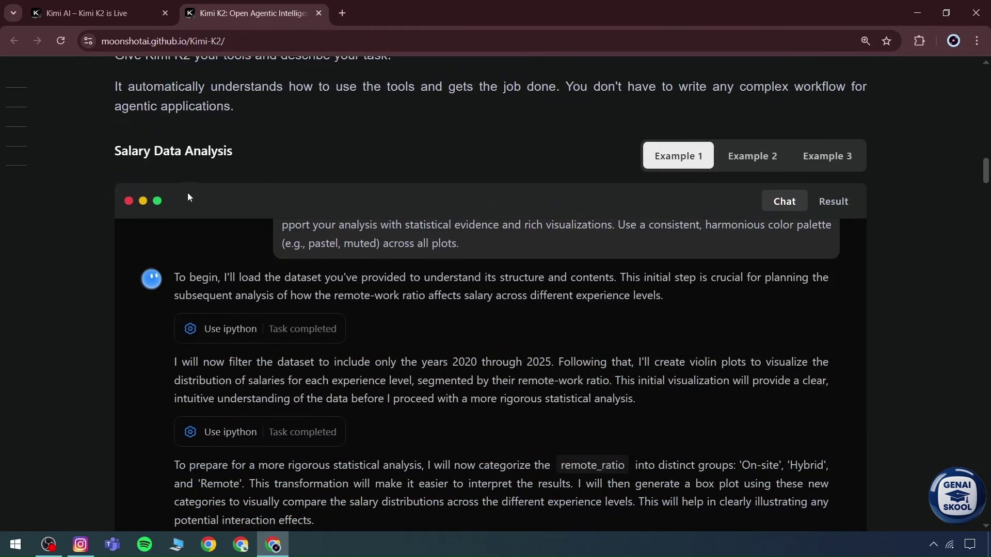
scroll(185, 192, "up", 1)
left_click_drag(110, 217, 261, 223)
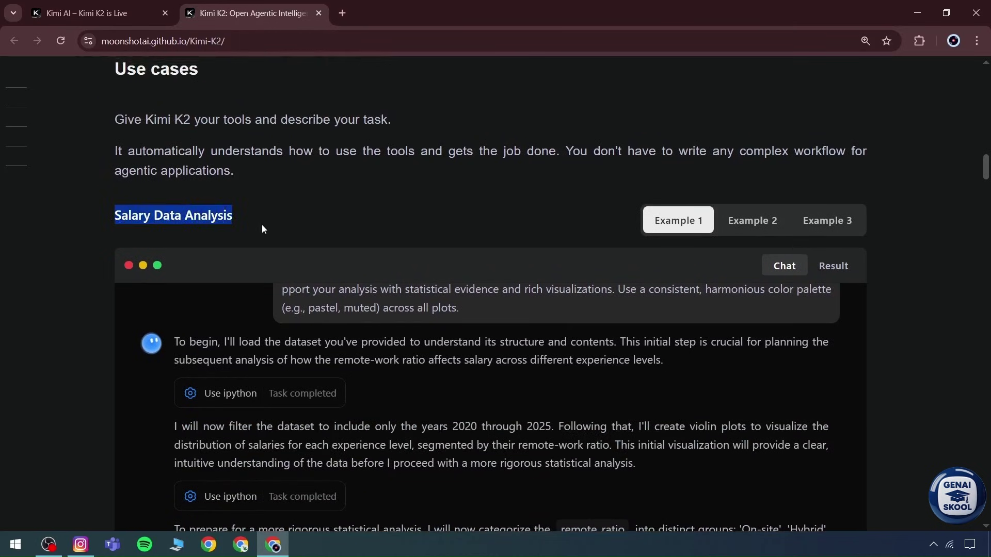
left_click(249, 233)
scroll(387, 351, "up", 1)
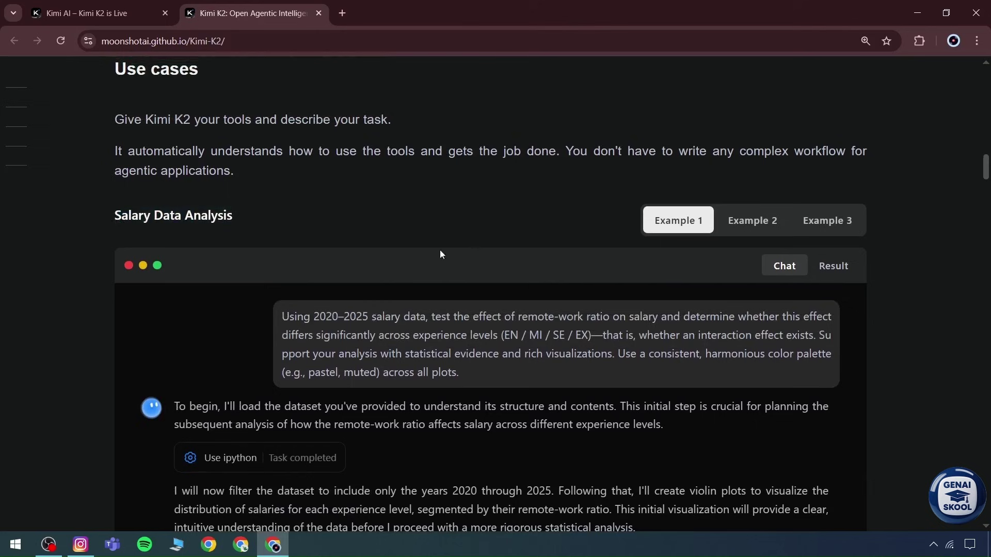
scroll(493, 202, "down", 1)
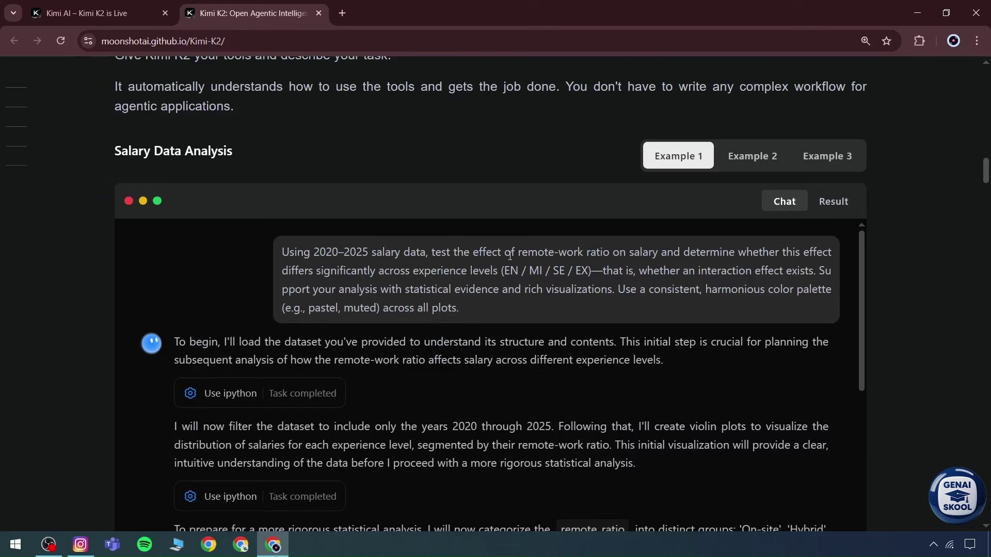
left_click_drag(481, 311, 284, 253)
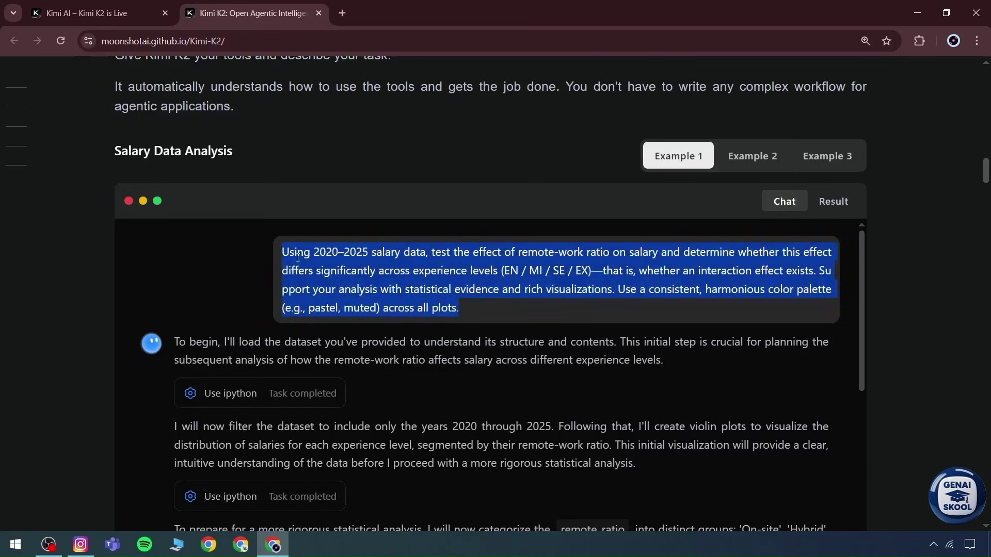
Step: Switch the demo to the Stanford NLP Genealogy example and scroll through its chat
left_click(750, 159)
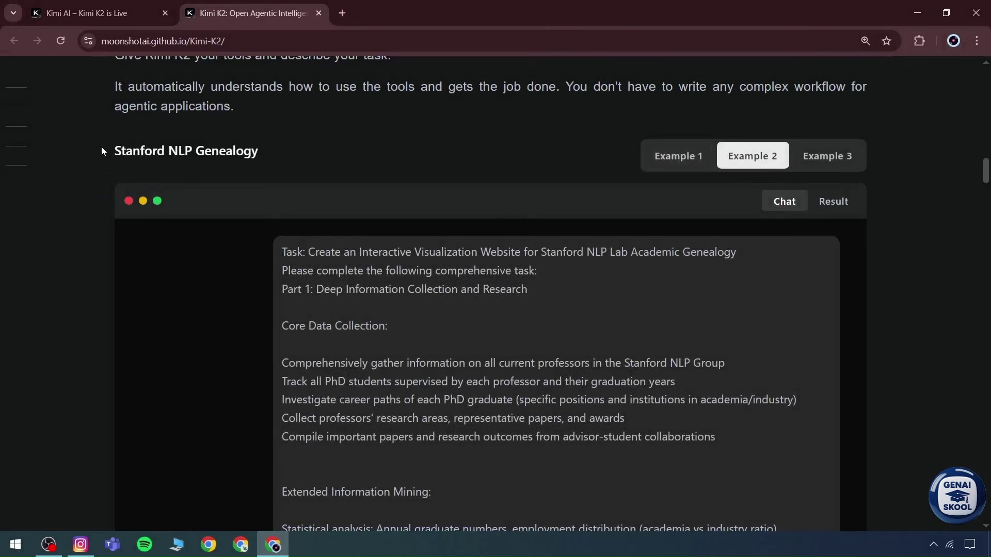
left_click_drag(101, 150, 258, 150)
left_click(263, 151)
scroll(329, 291, "down", 3)
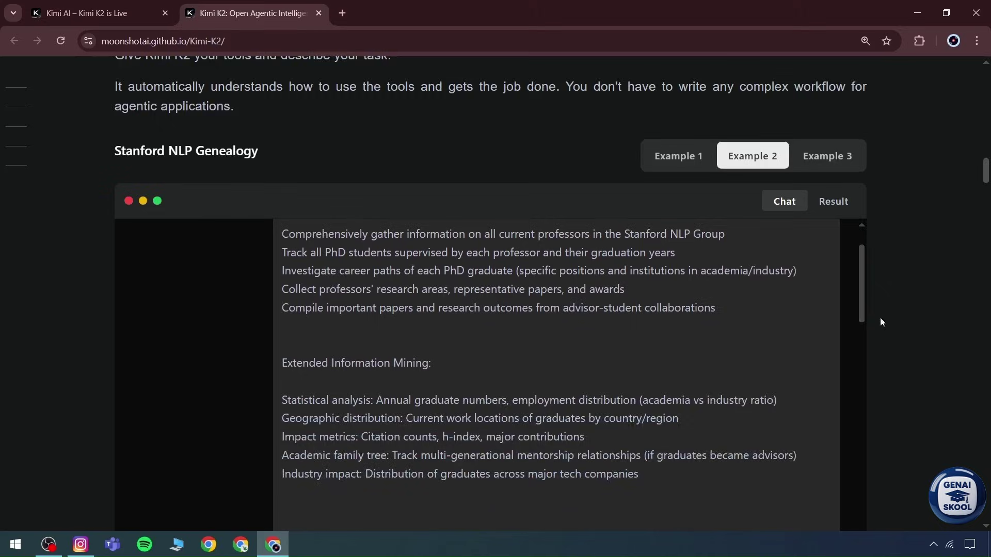
scroll(880, 318, "down", 1)
scroll(512, 314, "down", 4)
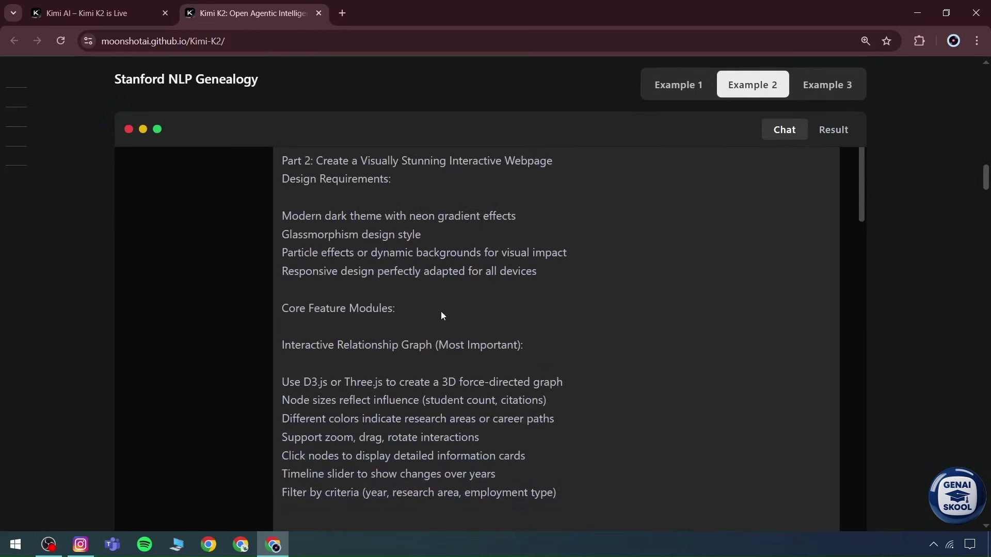
scroll(441, 311, "up", 10)
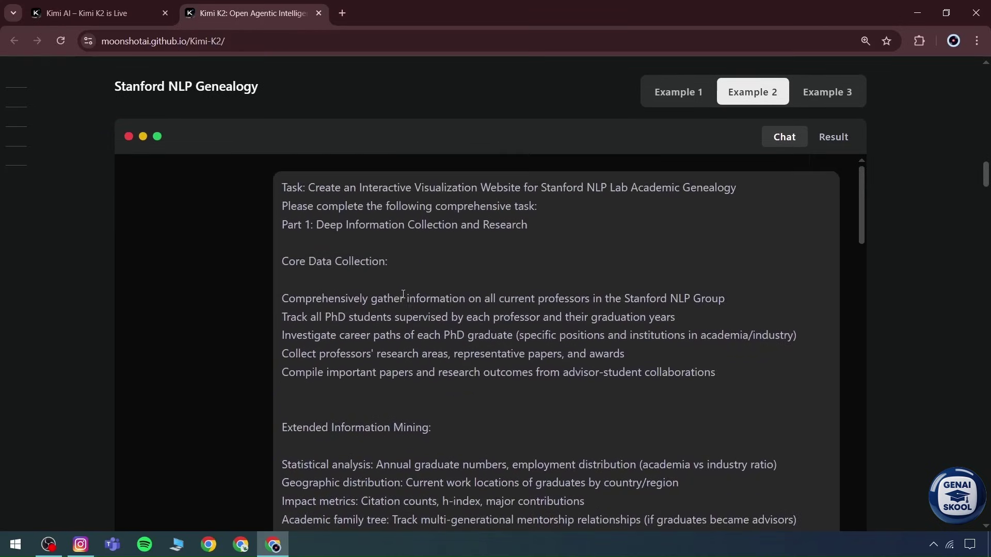
scroll(403, 294, "up", 3)
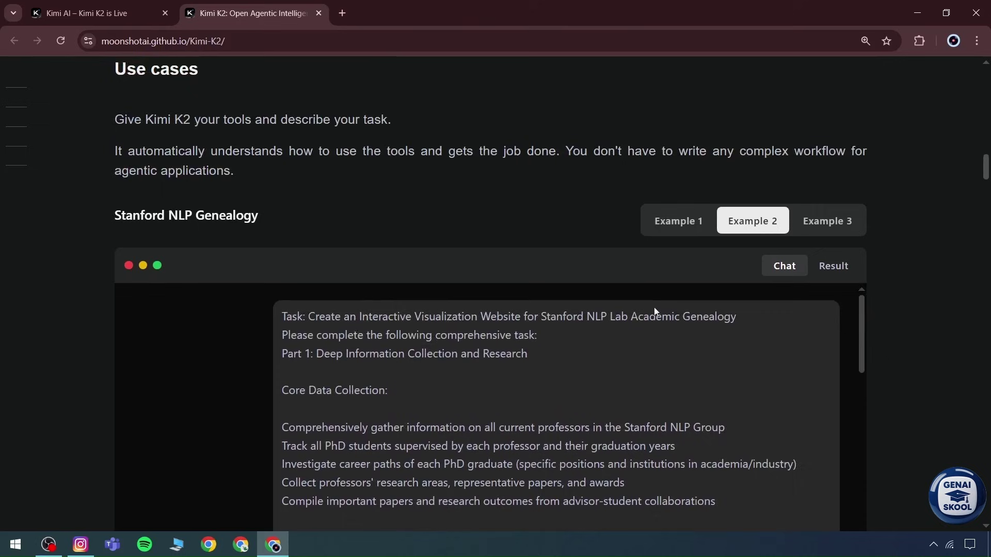
Step: Read the assistant's reply to the summary's end and continue to the JavaScript Minecraft section
scroll(654, 311, "down", 10)
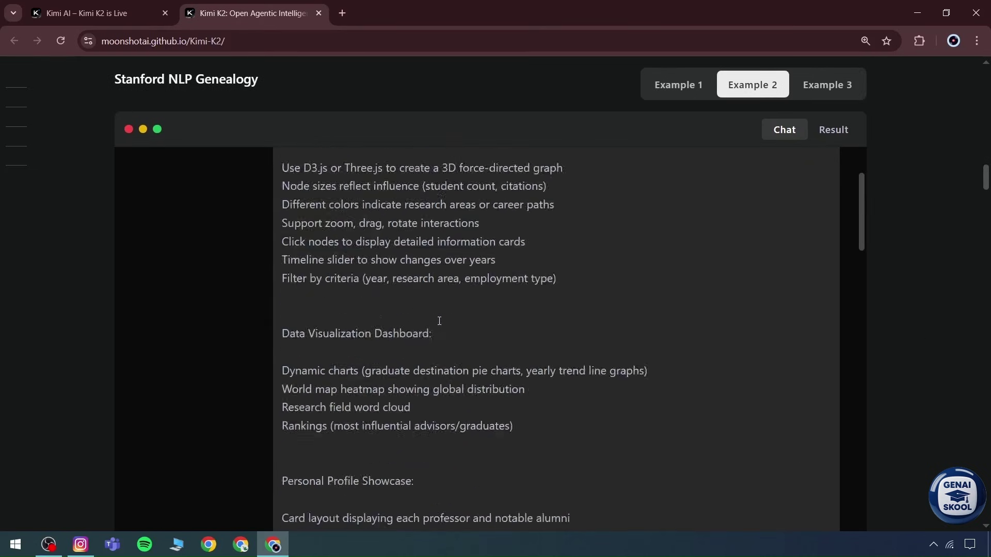
scroll(439, 321, "down", 20)
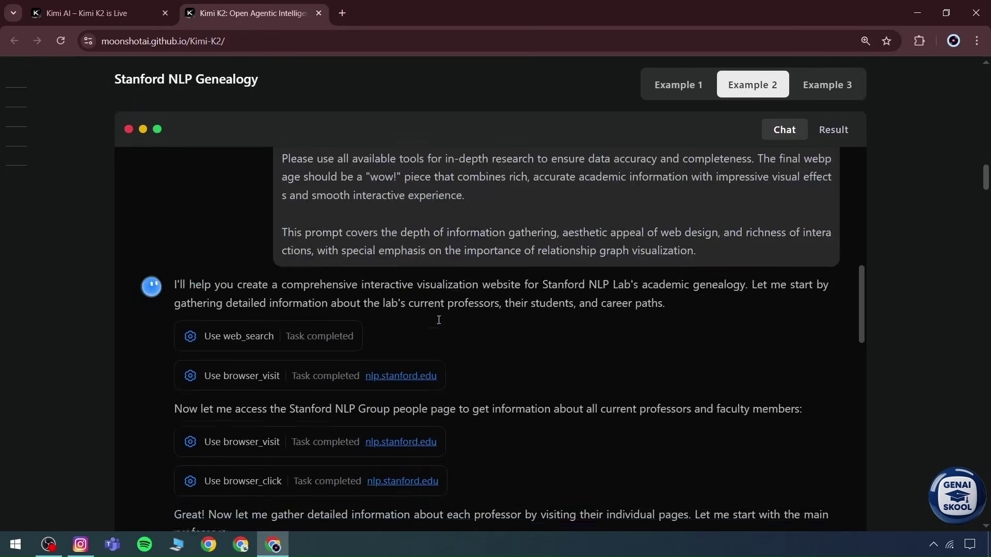
scroll(439, 320, "up", 1)
left_click_drag(214, 289, 316, 312)
left_click(321, 318)
scroll(249, 344, "down", 20)
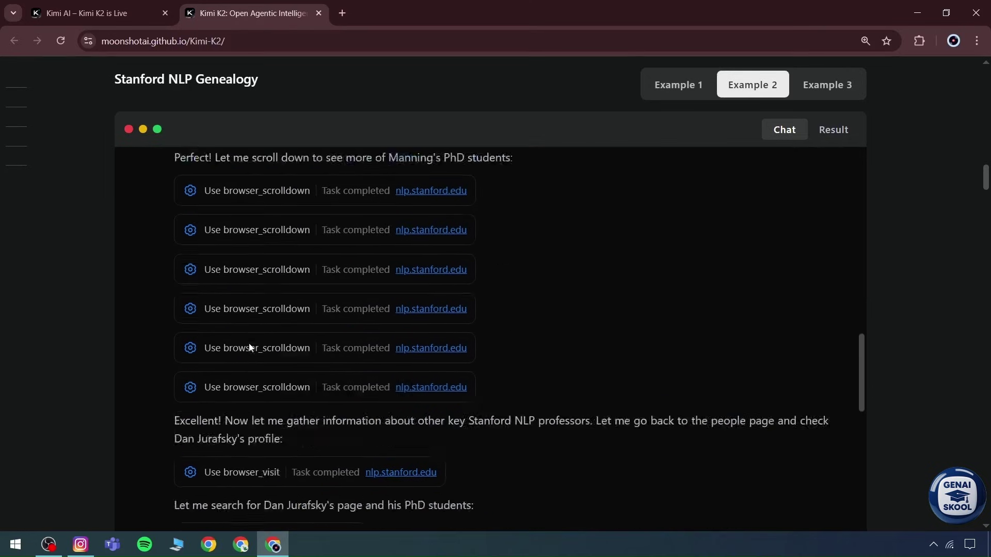
scroll(250, 345, "down", 20)
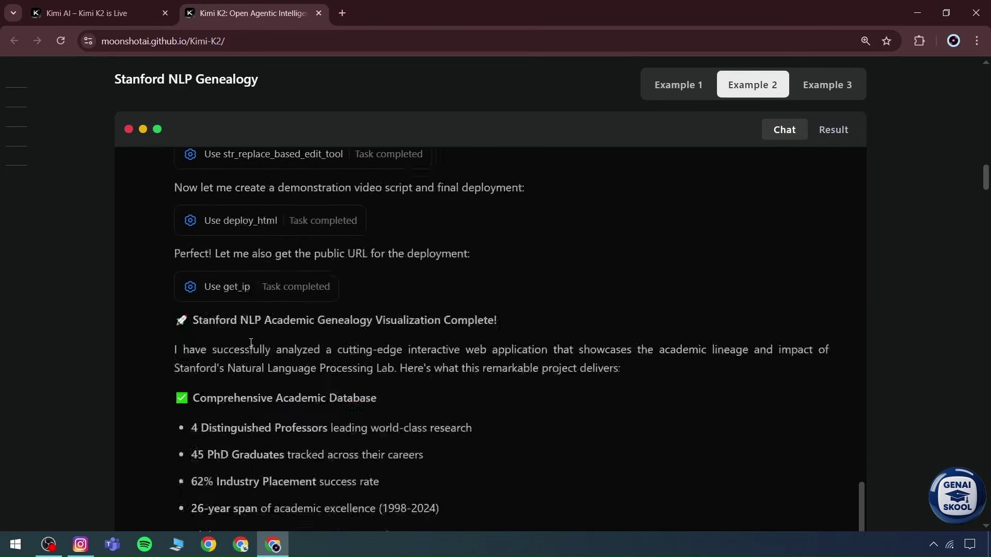
scroll(251, 343, "down", 20)
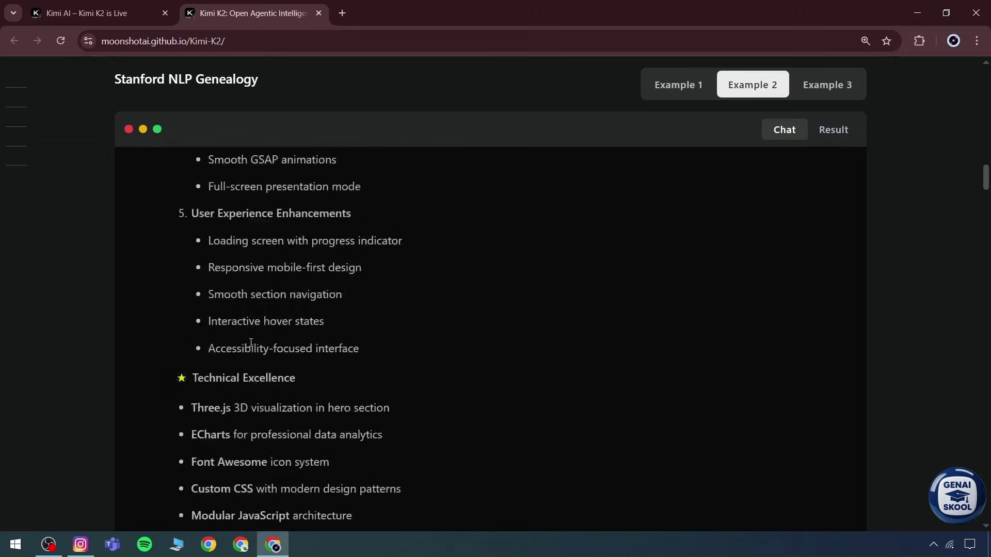
scroll(251, 343, "down", 10)
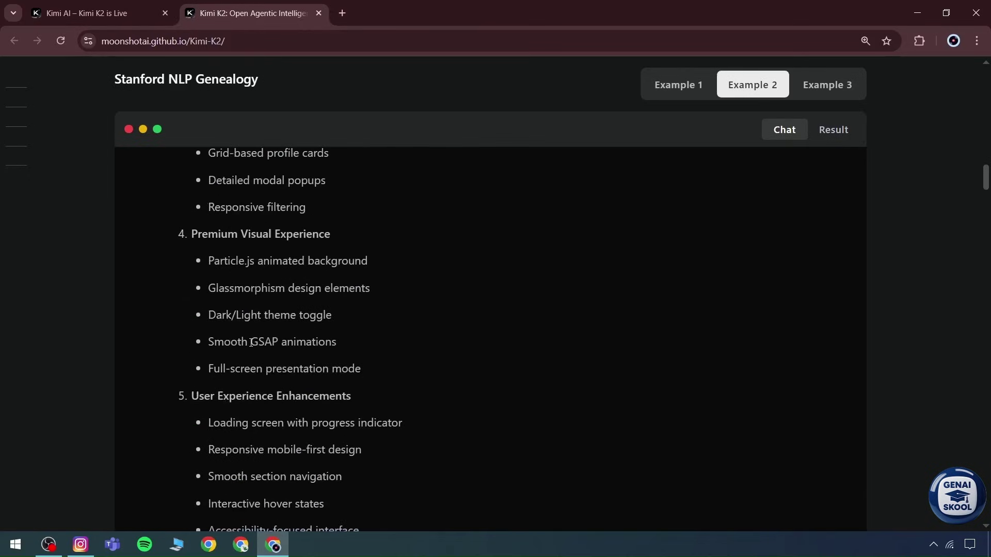
scroll(340, 350, "down", 15)
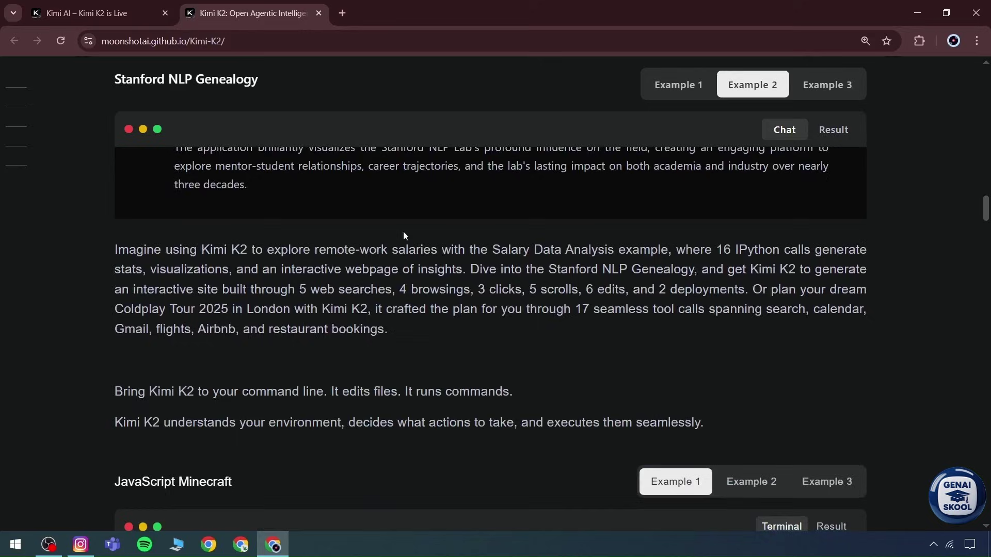
Step: Switch to the Coldplay Tour 2025 example and scroll through its chat
left_click(804, 94)
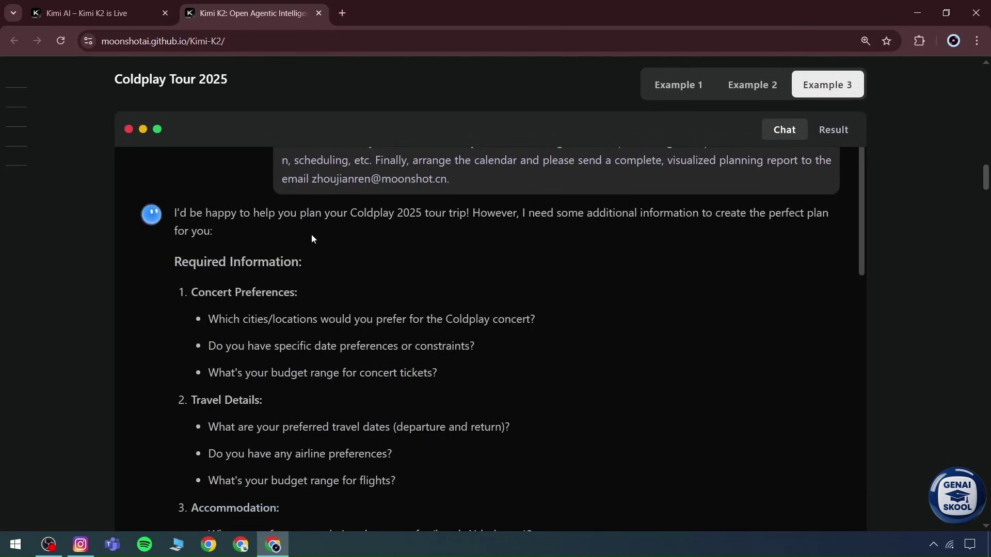
scroll(453, 213, "down", 12)
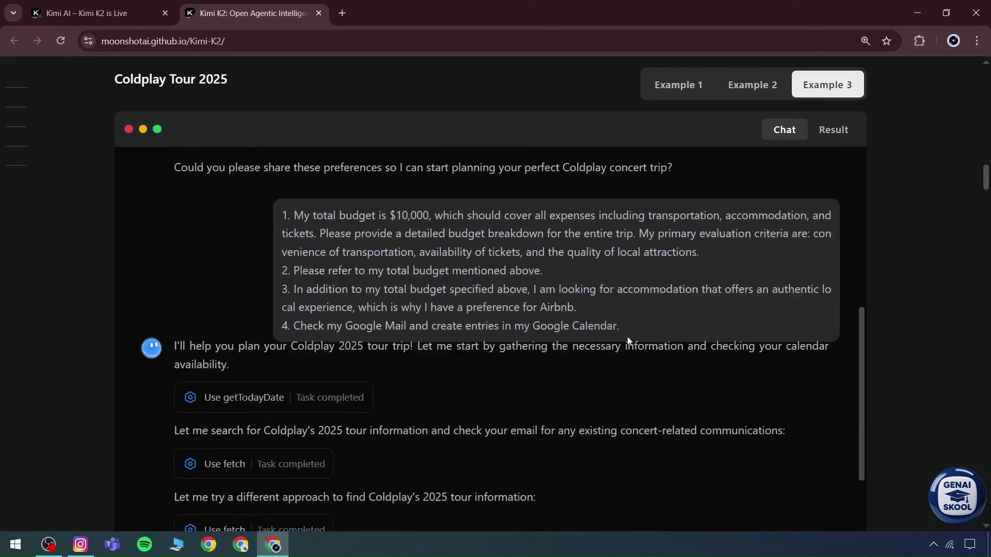
scroll(361, 290, "down", 4)
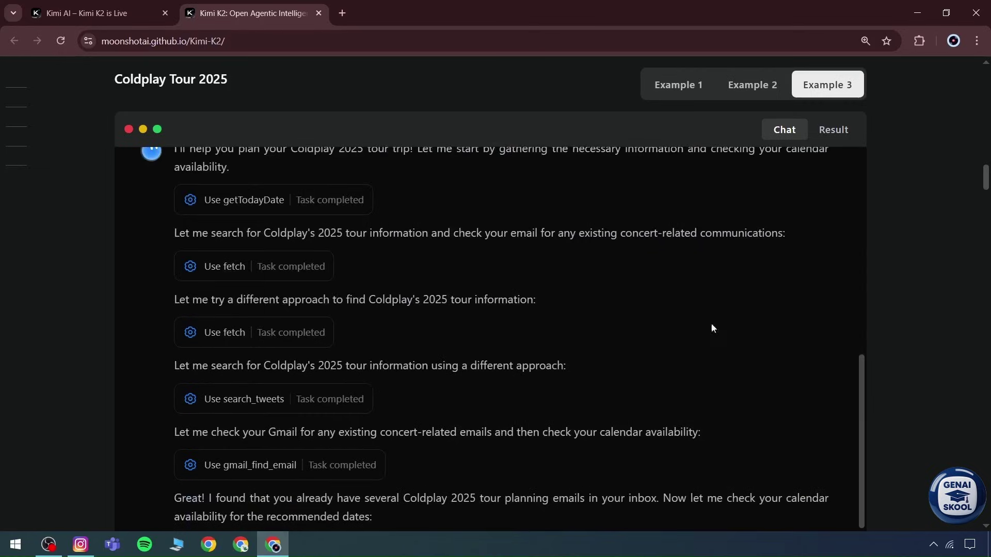
scroll(919, 413, "down", 10)
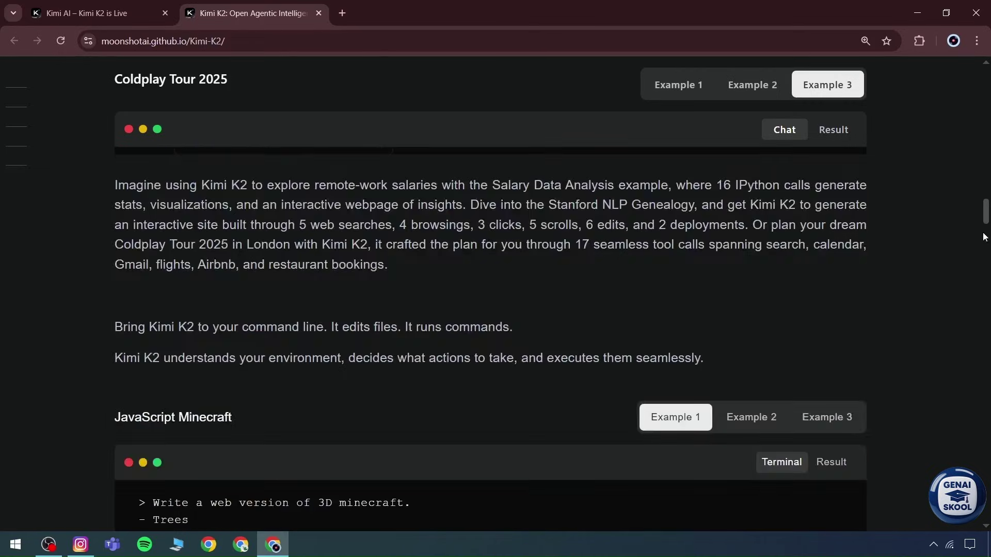
scroll(984, 237, "down", 5)
scroll(470, 247, "up", 3)
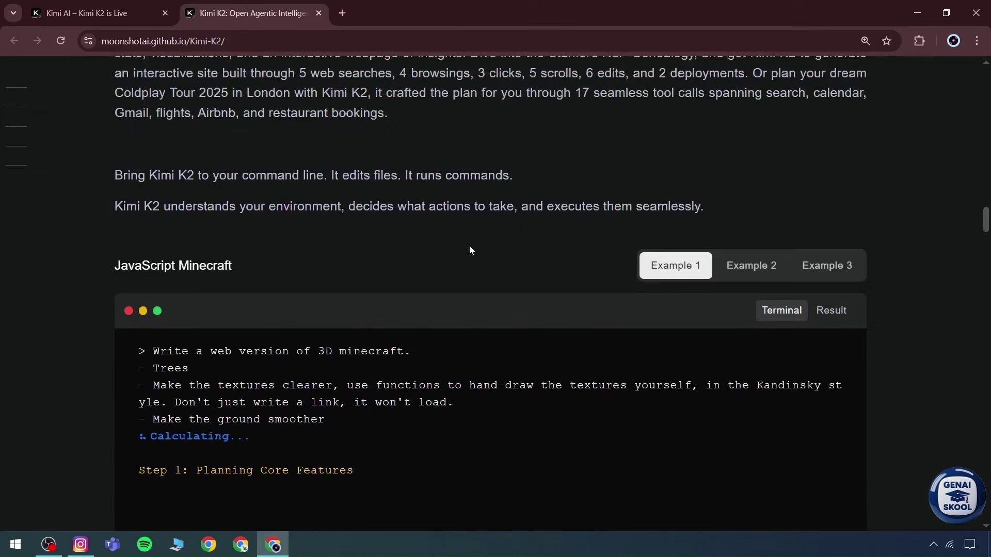
scroll(469, 250, "down", 1)
scroll(407, 243, "down", 1)
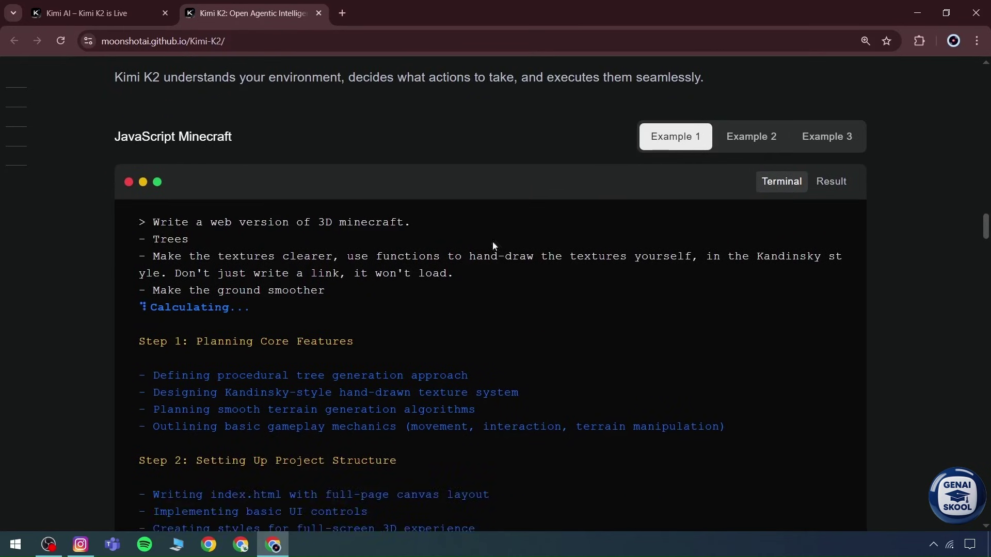
scroll(492, 246, "down", 1)
Step: Glance at the Pre/post Norm Analysis example, then bring up the RustFlask terminal run
left_click(751, 86)
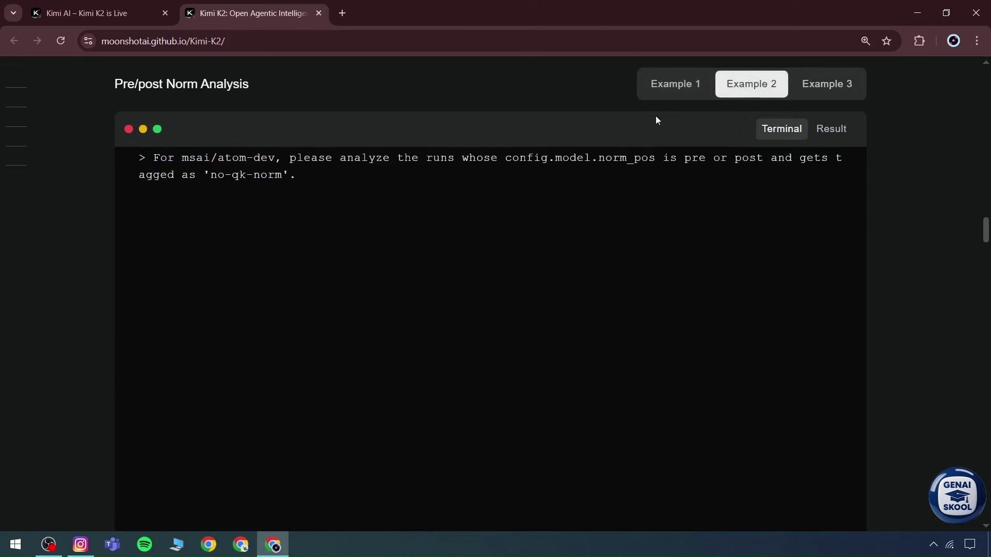
left_click_drag(250, 85, 114, 85)
left_click(332, 97)
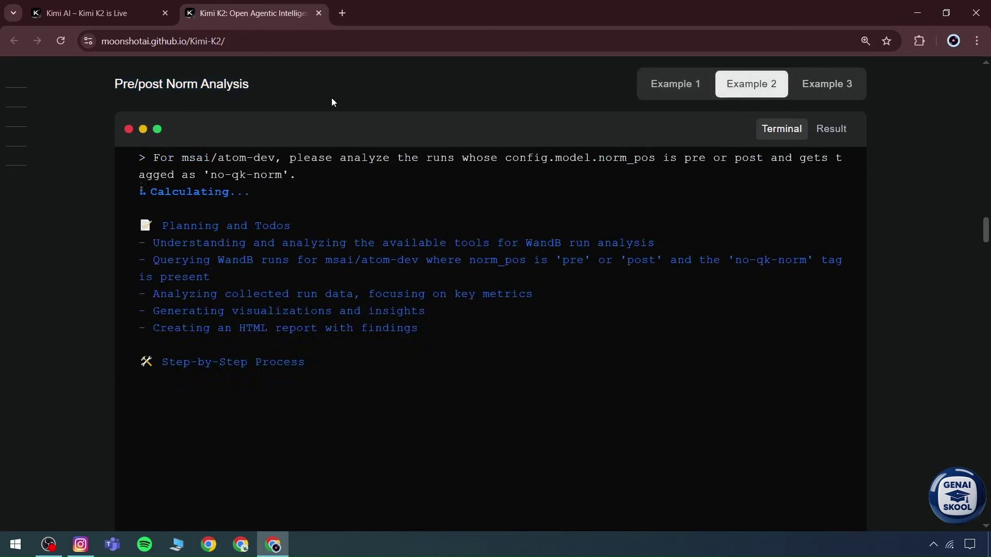
left_click(827, 83)
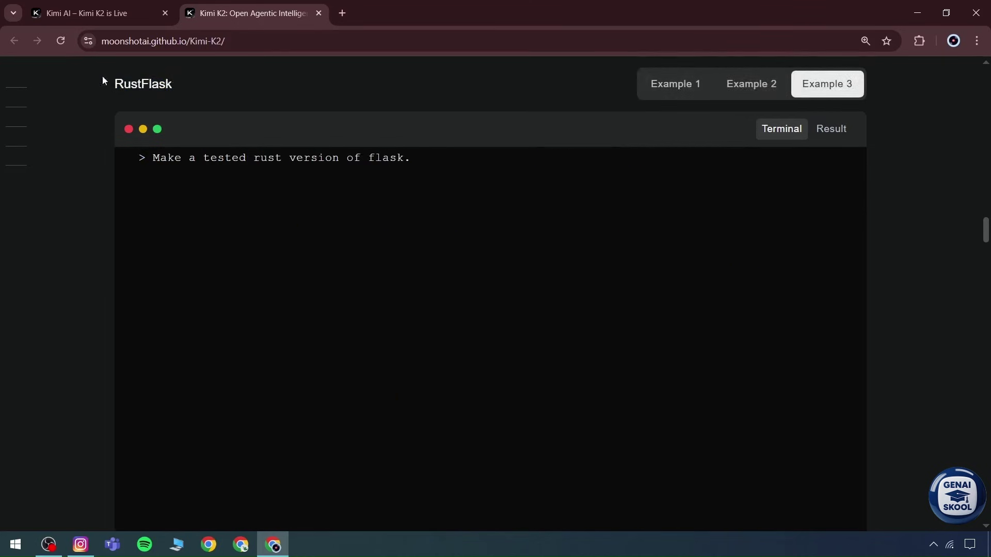
left_click_drag(78, 86, 311, 102)
left_click(203, 171)
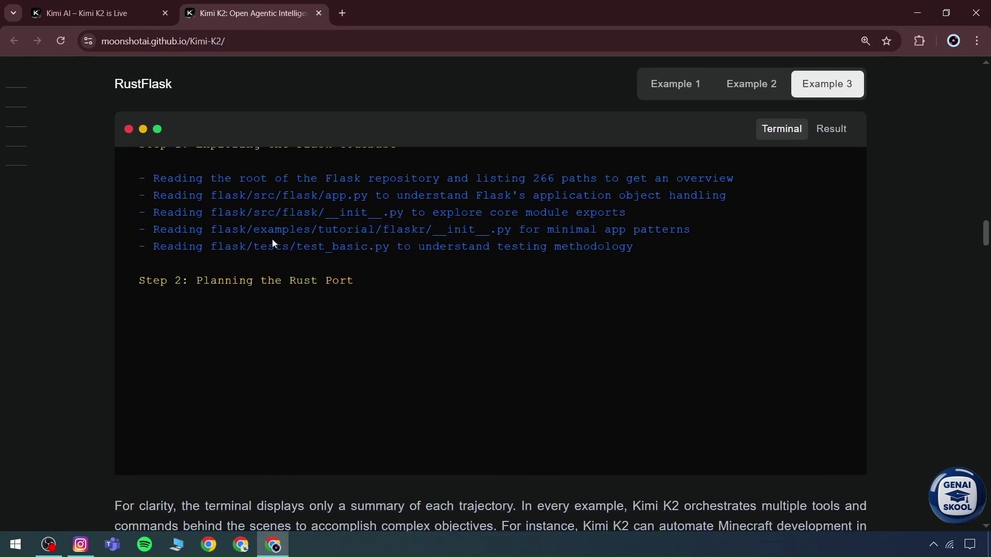
Step: Load the JavaScript Minecraft example's finished 3D game and look around inside it
left_click(830, 129)
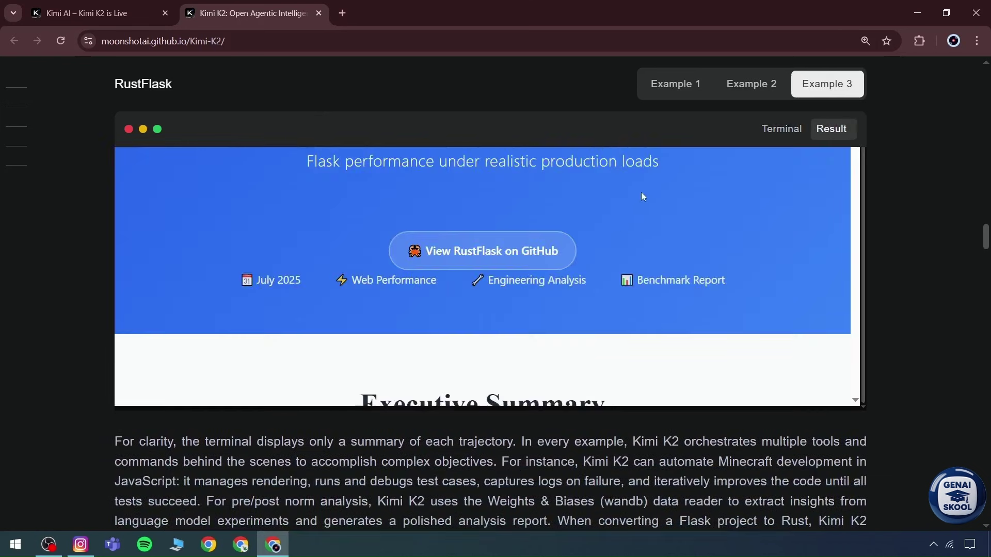
left_click(753, 91)
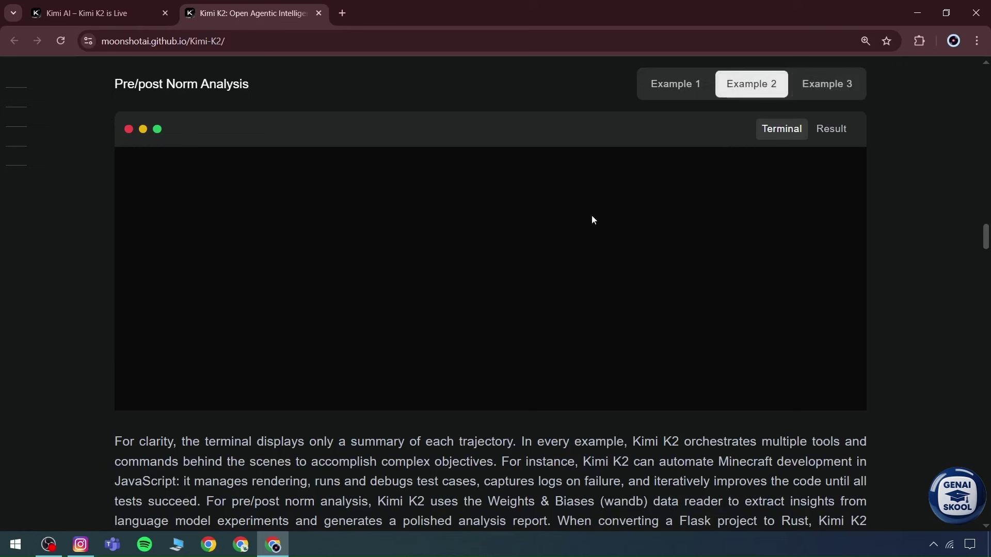
left_click(677, 86)
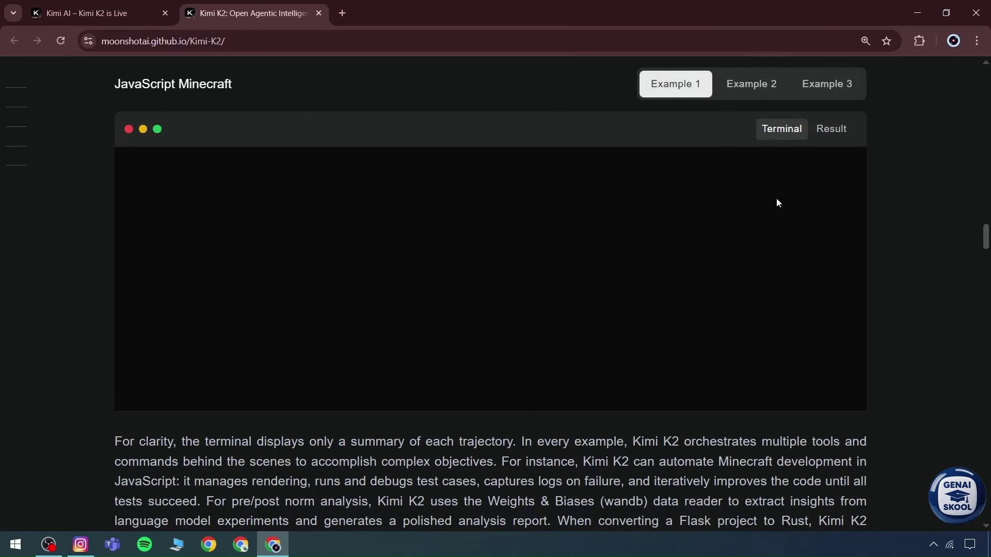
left_click(820, 135)
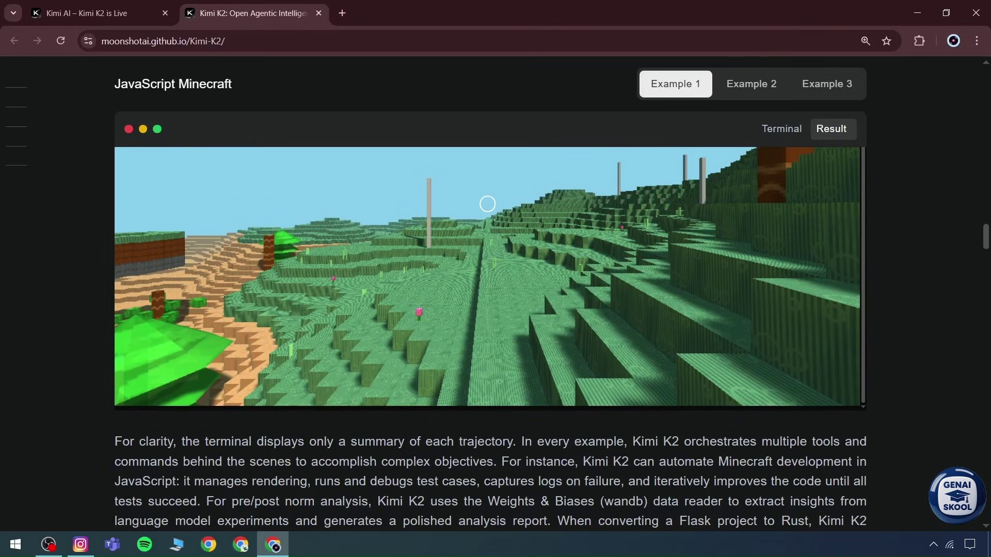
left_click(487, 204)
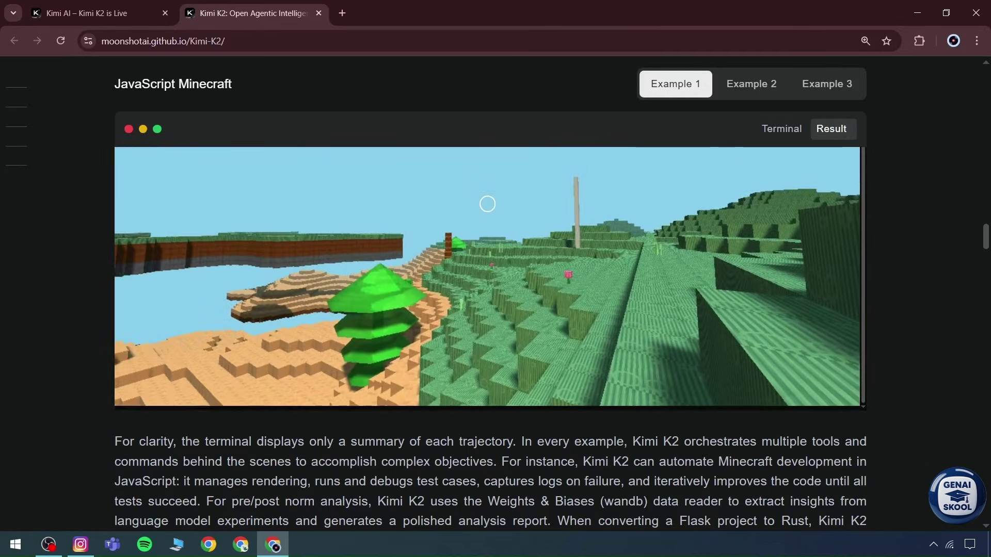
key("Escape")
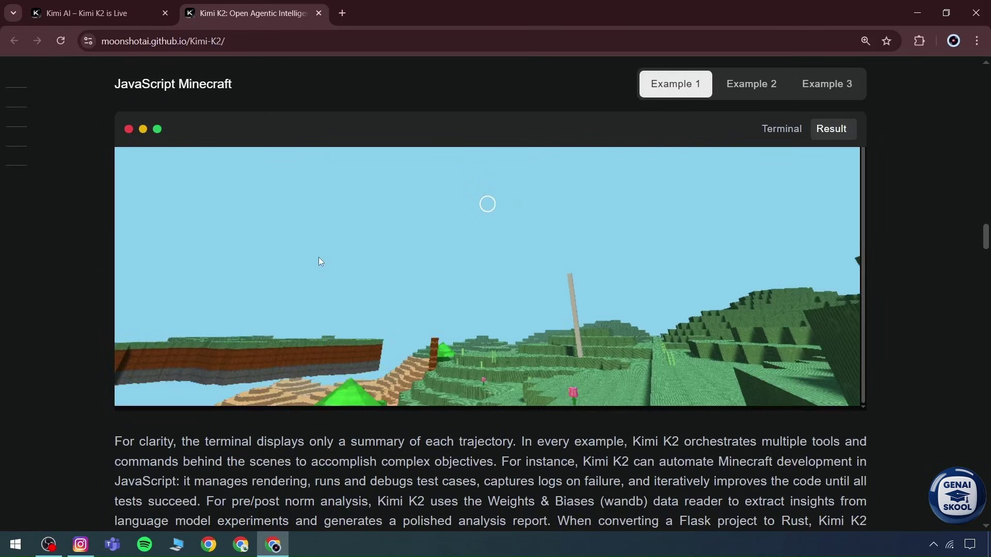
Step: Show the rendered Pre/post Norm Analysis report and skim through it
left_click(731, 93)
left_click(829, 129)
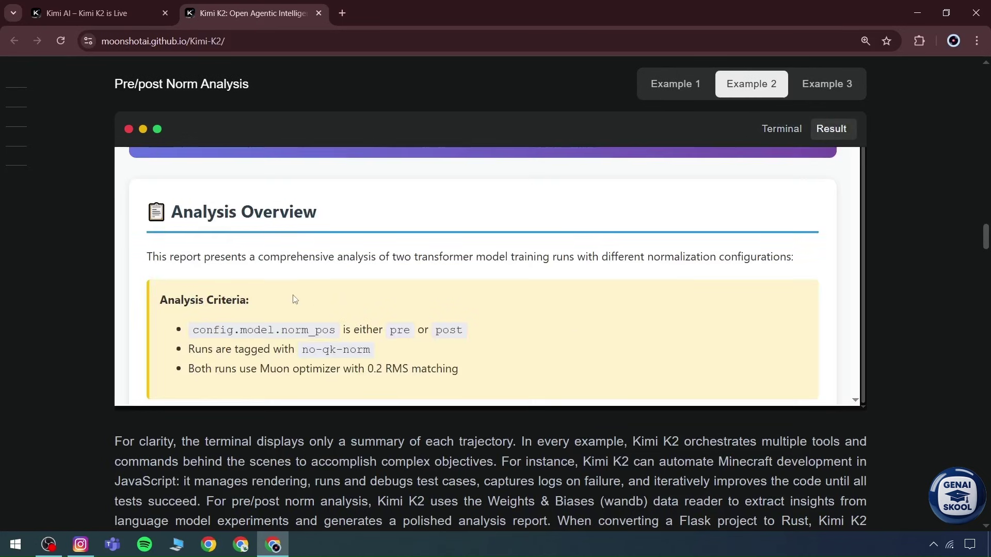
scroll(292, 297, "down", 5)
scroll(292, 298, "up", 2)
scroll(293, 298, "down", 1)
left_click_drag(164, 313, 401, 325)
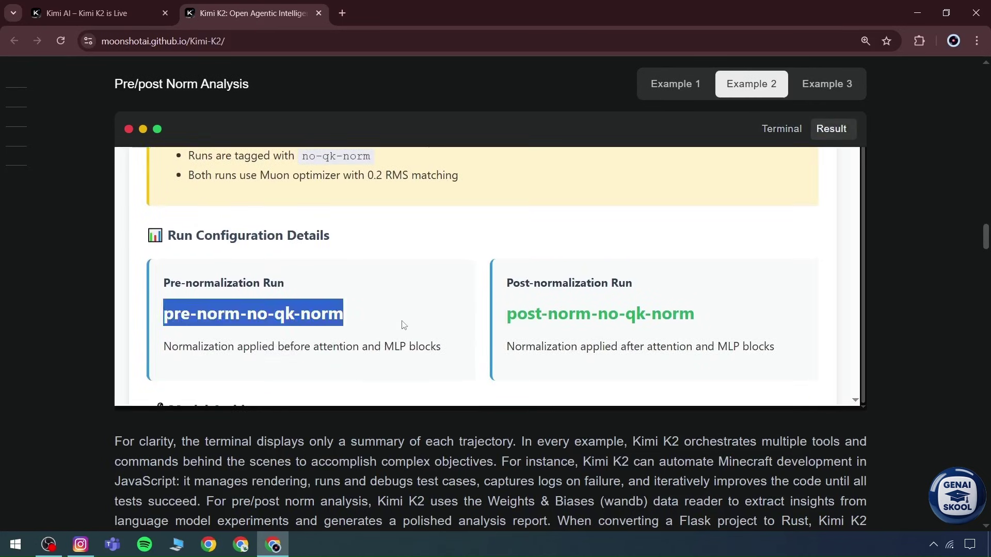
left_click_drag(487, 330, 759, 311)
Step: Scroll down to the Benchmarking Kimi K2 Evaluation Results table
scroll(380, 305, "down", 5)
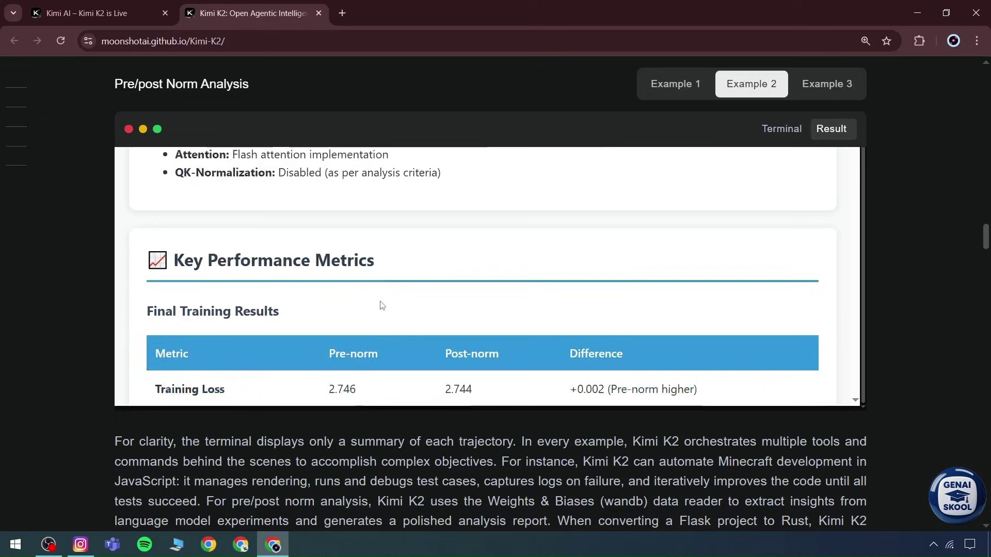
scroll(611, 263, "down", 5)
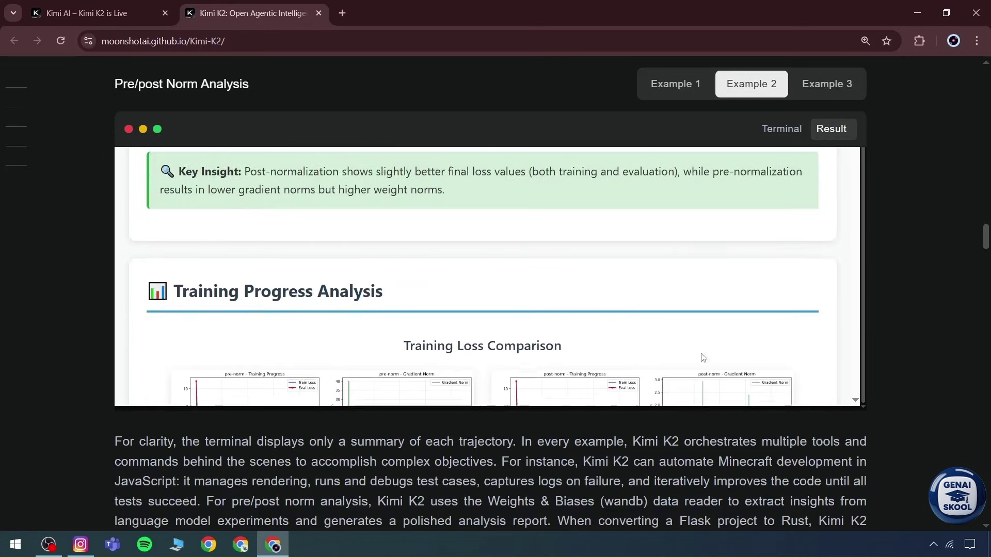
scroll(872, 279, "down", 5)
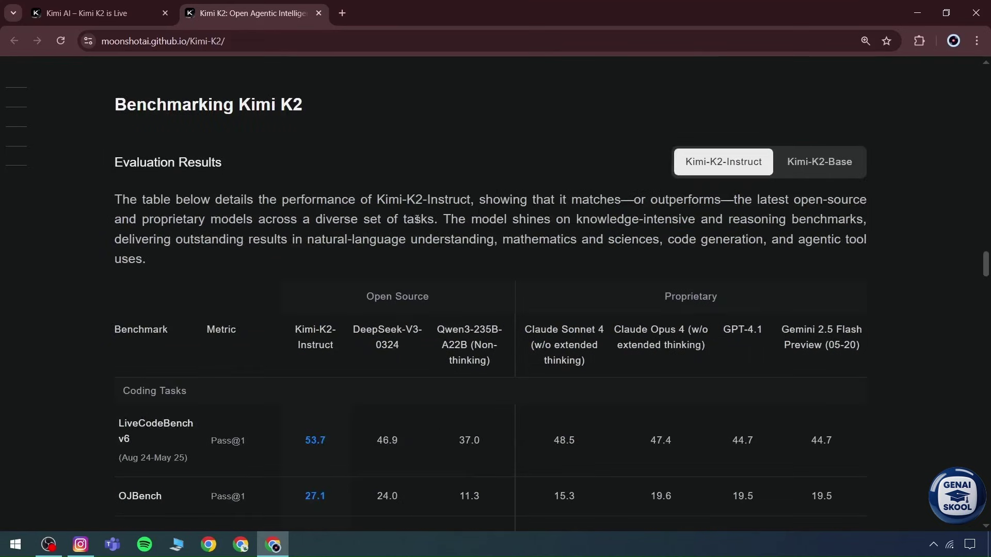
scroll(494, 231, "down", 1)
scroll(277, 258, "down", 2)
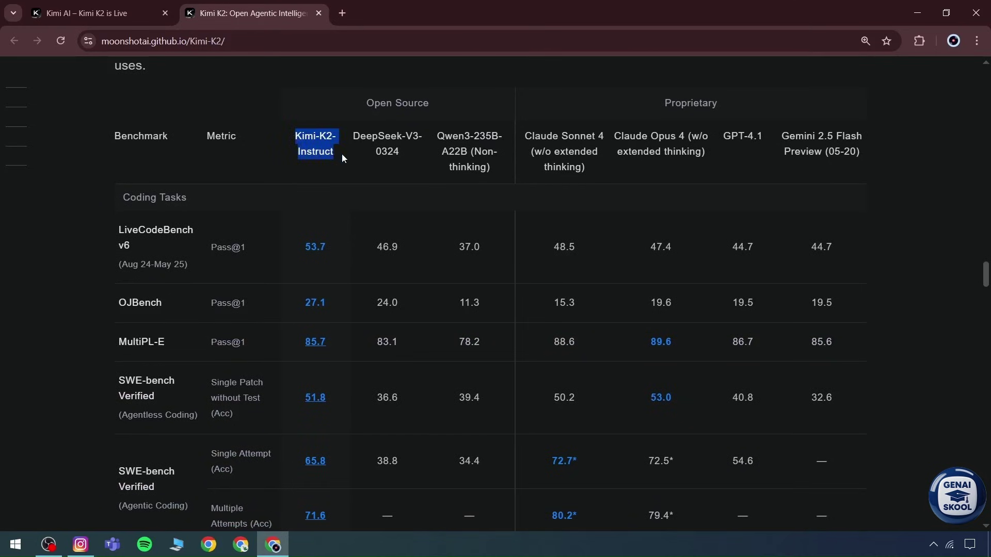
left_click(278, 249)
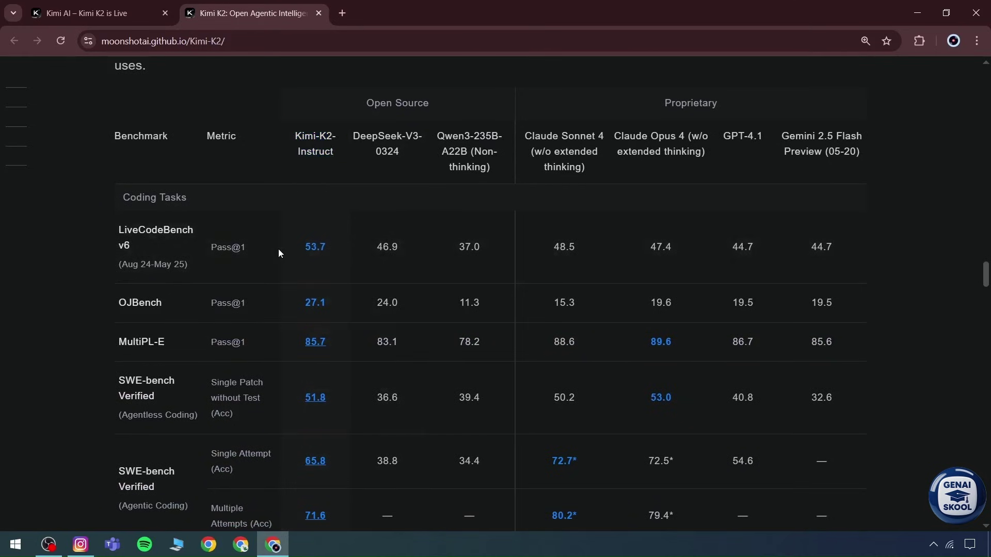
scroll(301, 272, "down", 7)
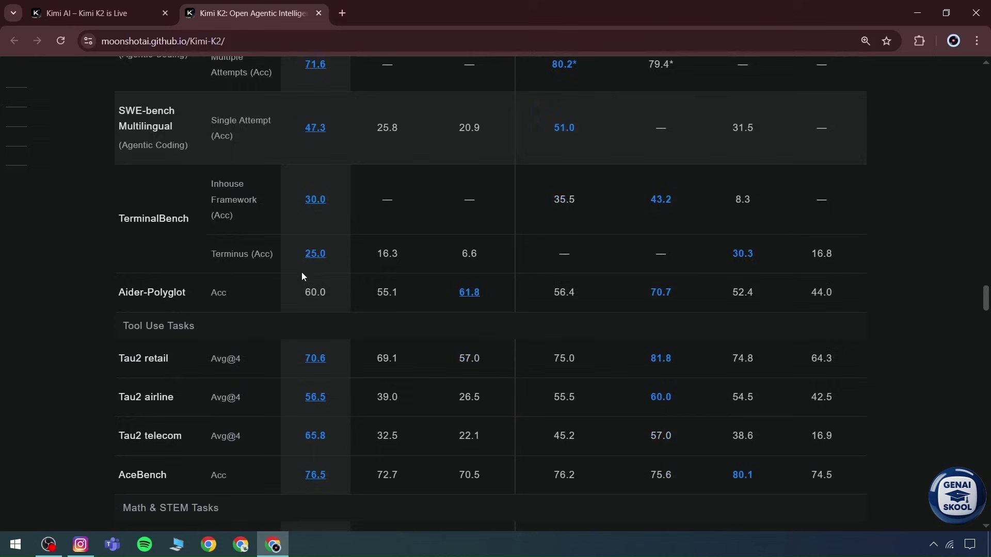
scroll(302, 275, "down", 6)
scroll(302, 275, "down", 7)
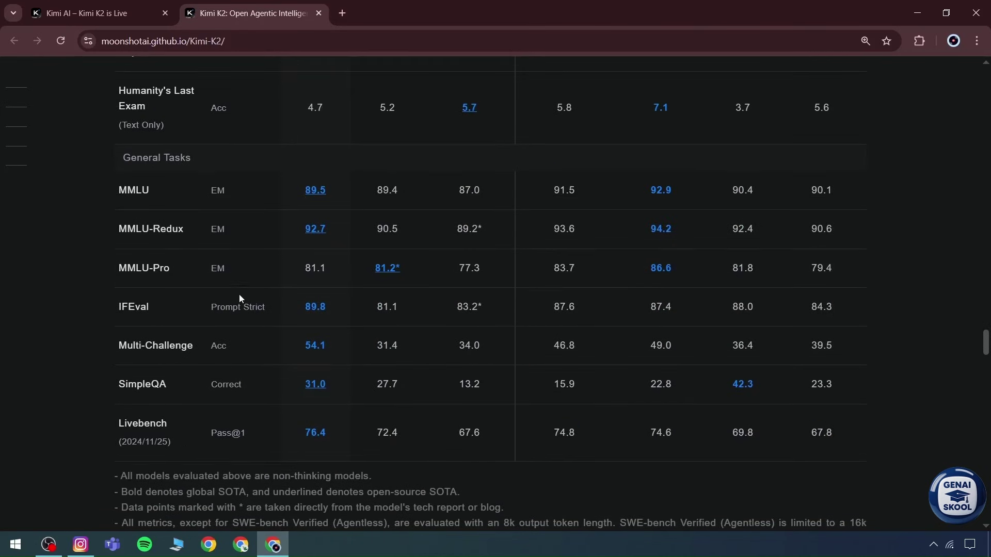
scroll(240, 298, "down", 3)
left_click_drag(984, 361, 982, 306)
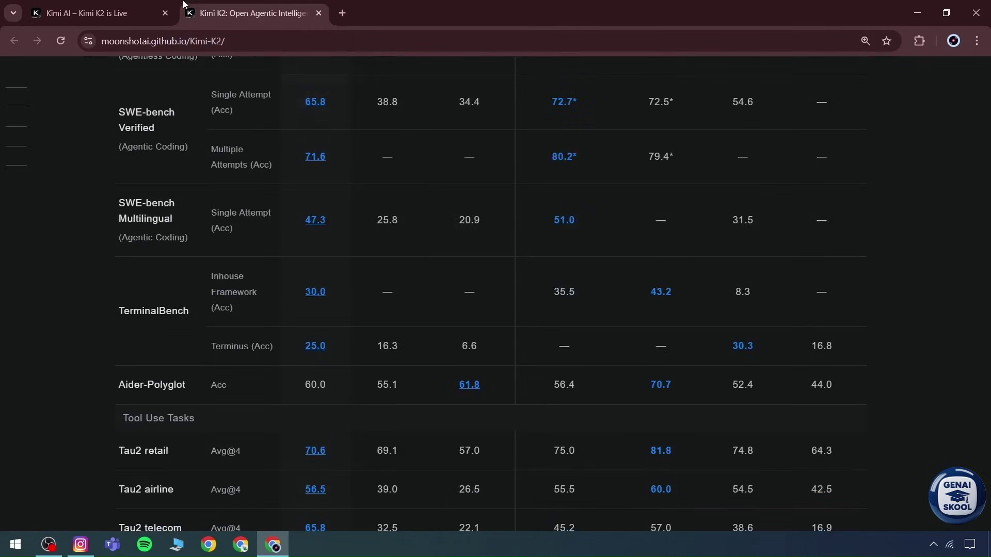
Step: Ask K2 in a new Kimi chat for the top 5 best hotels in Paris, France
left_click(148, 6)
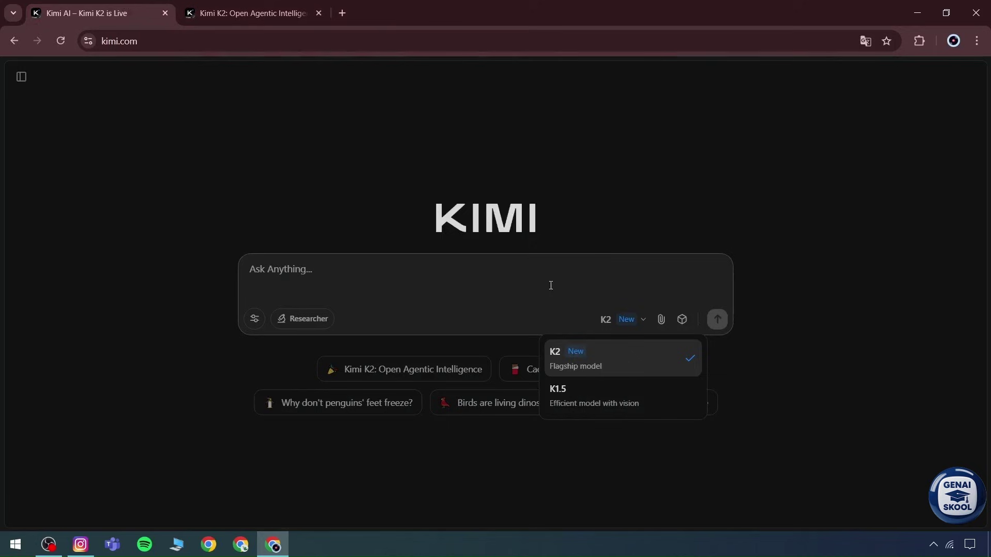
left_click(525, 270)
left_click(634, 319)
left_click(429, 264)
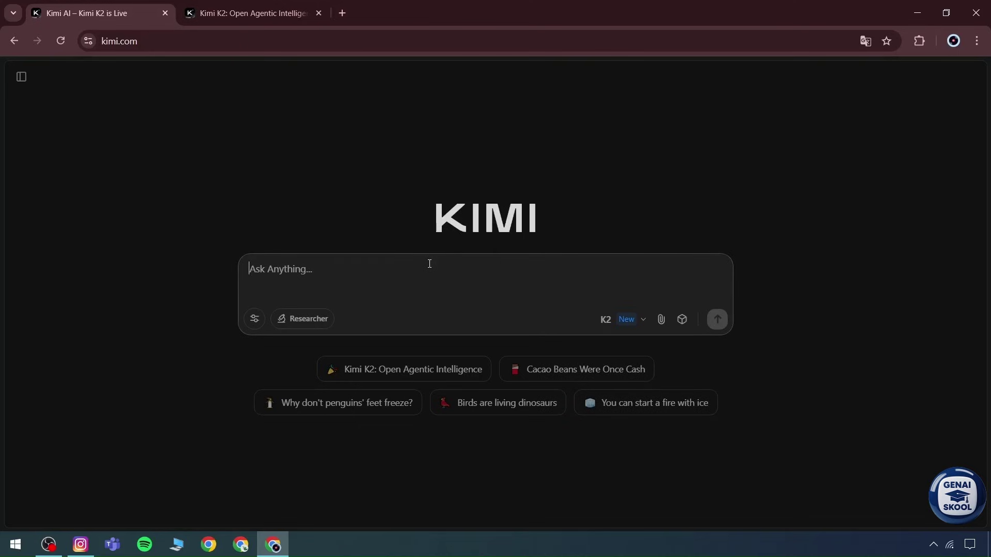
type("Find the top 5 best hotels in Paris France")
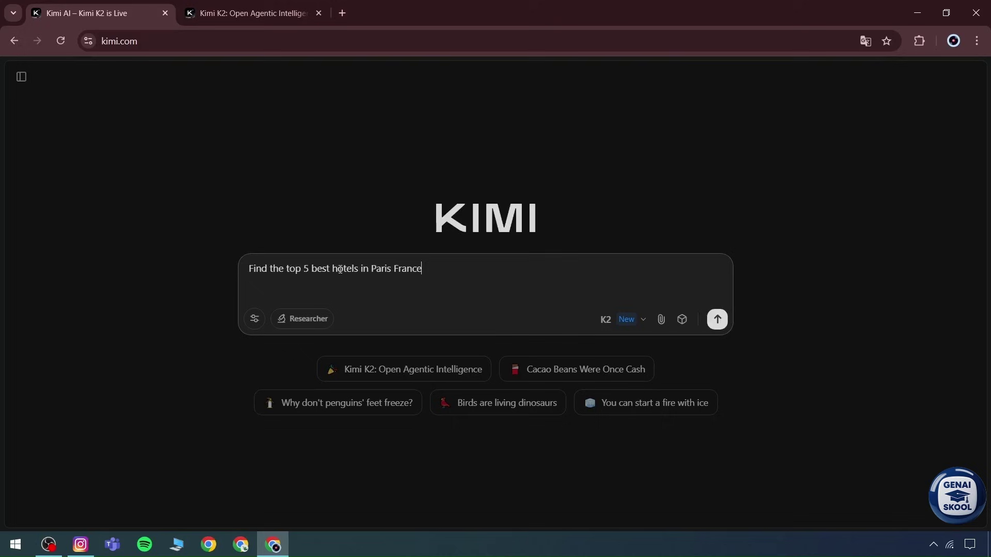
left_click(716, 320)
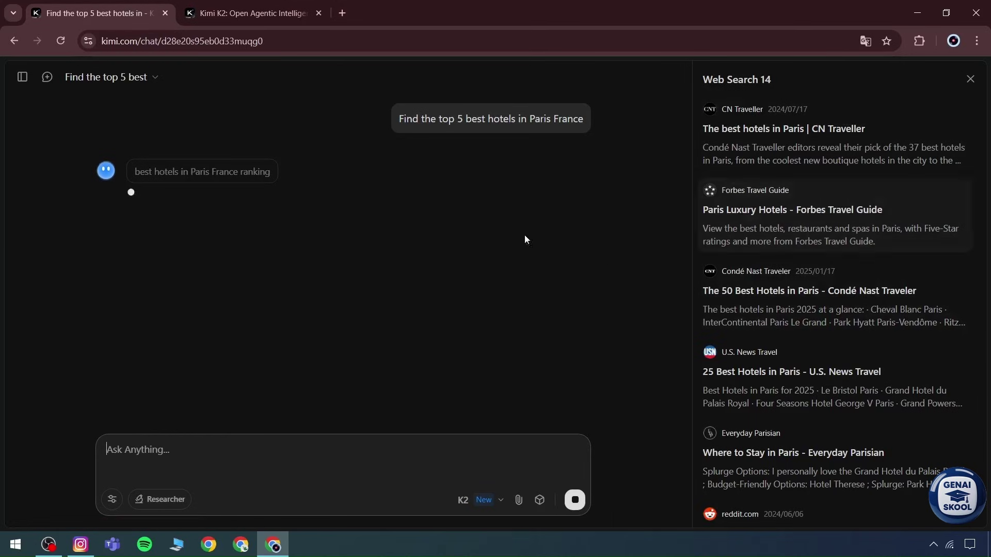
Step: Review Kimi's Paris hotel answer, highlighting the searched-sources count and the first recommended hotel's name
left_click_drag(779, 81, 695, 85)
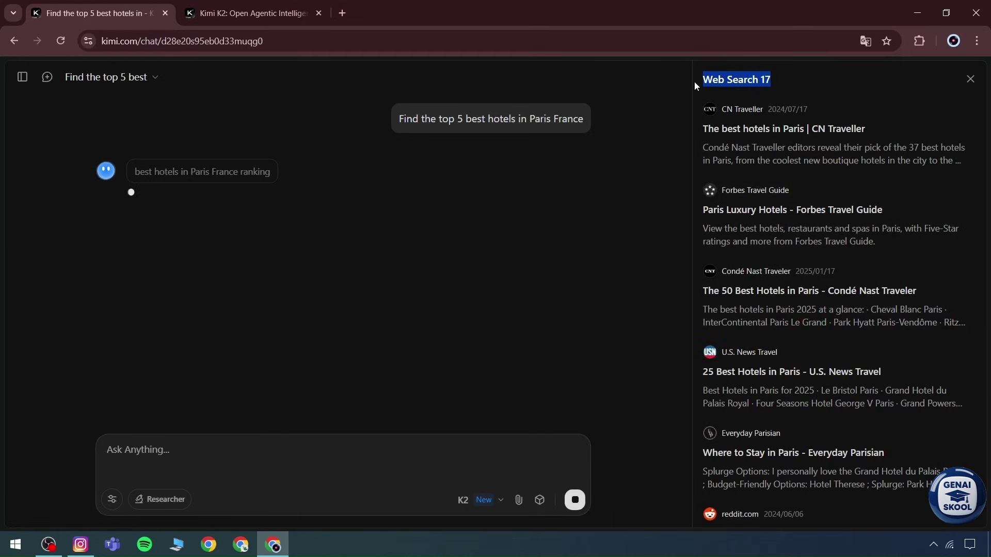
scroll(924, 227, "down", 15)
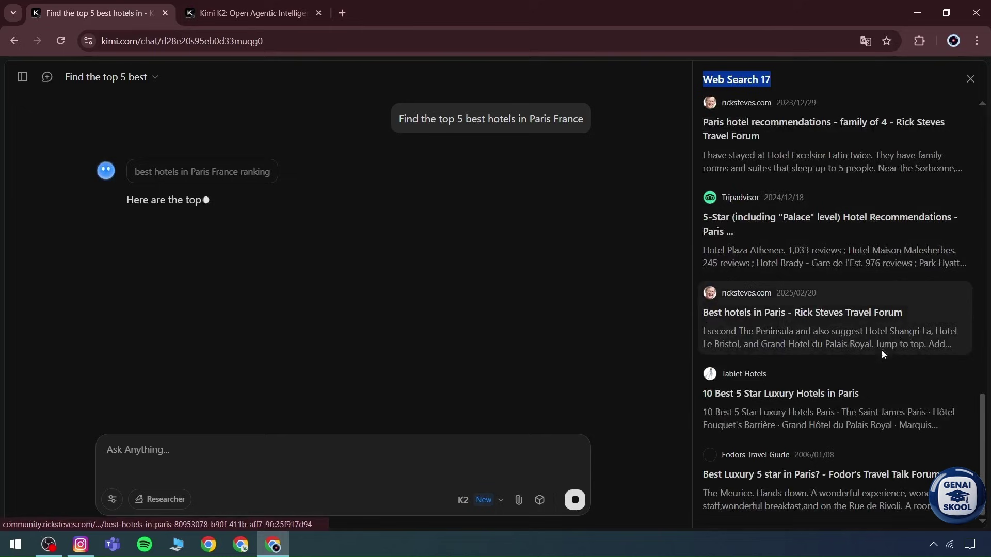
scroll(878, 284, "up", 15)
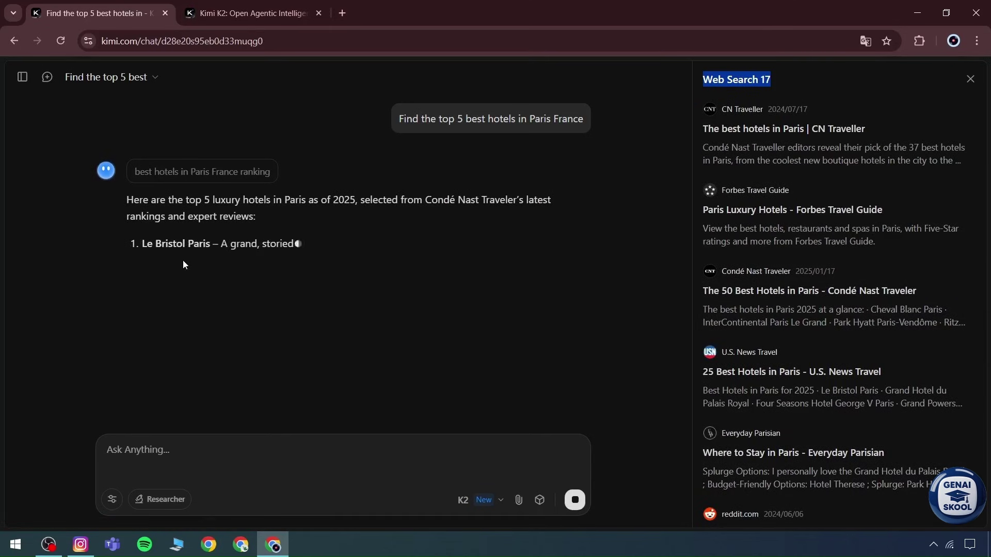
left_click(480, 499)
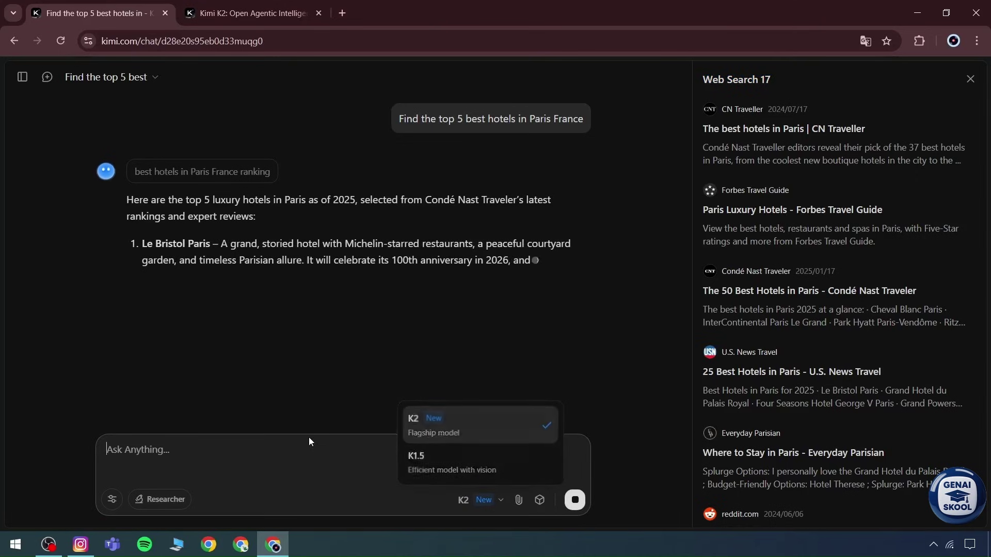
left_click_drag(136, 228, 204, 245)
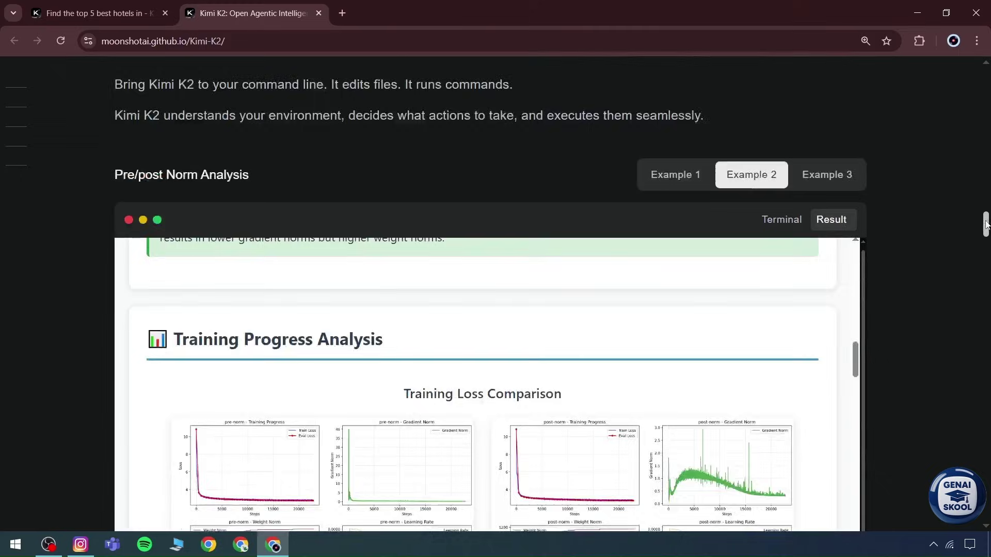
Step: Highlight the Coldplay demo message, then open Example 1 and select the whole Salary Data Analysis prompt
left_click_drag(986, 221, 986, 175)
scroll(570, 293, "up", 6)
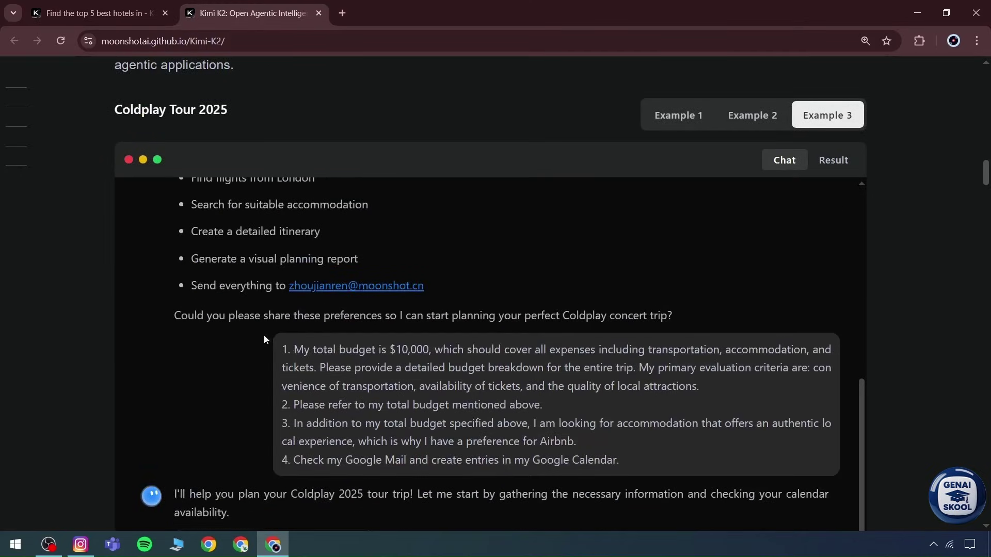
left_click_drag(285, 351, 621, 461)
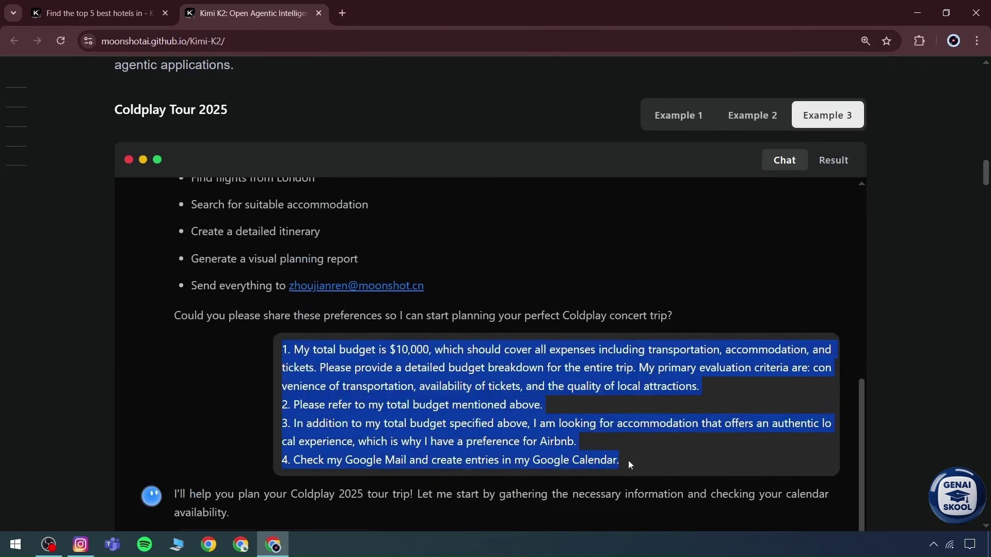
left_click(677, 115)
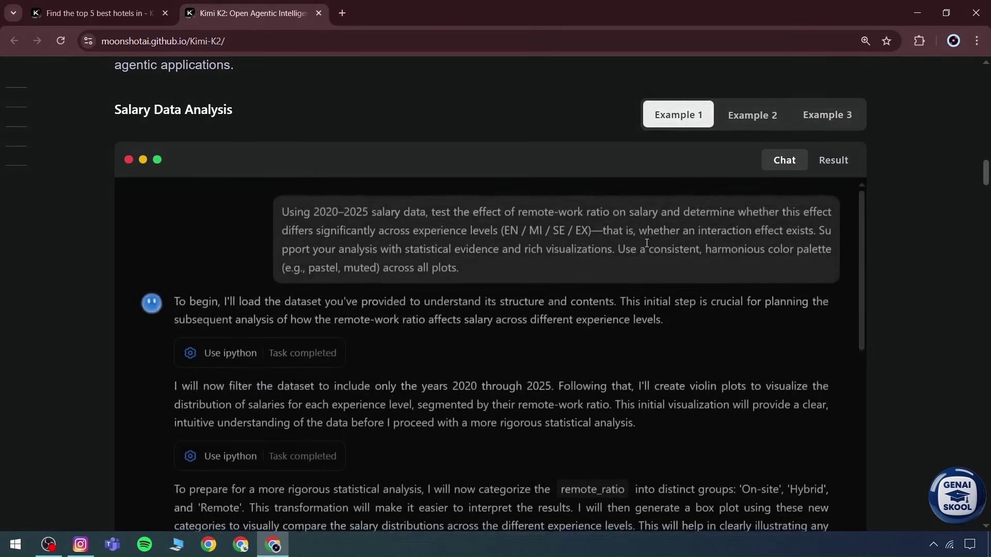
left_click_drag(466, 272, 287, 207)
key("ctrl+c")
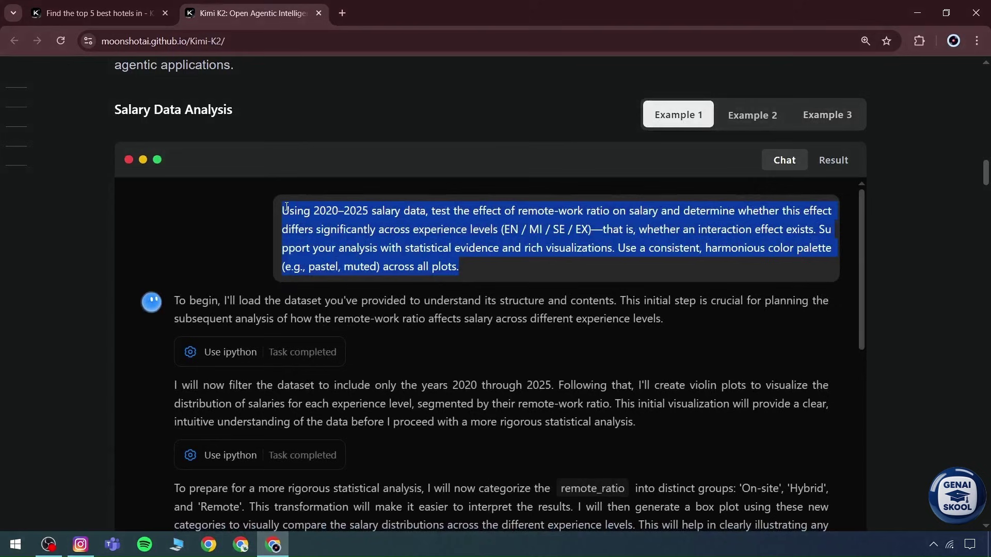
Step: Paste the copied remote-work ratio and salary prompt into a new Kimi chat
left_click(153, 14)
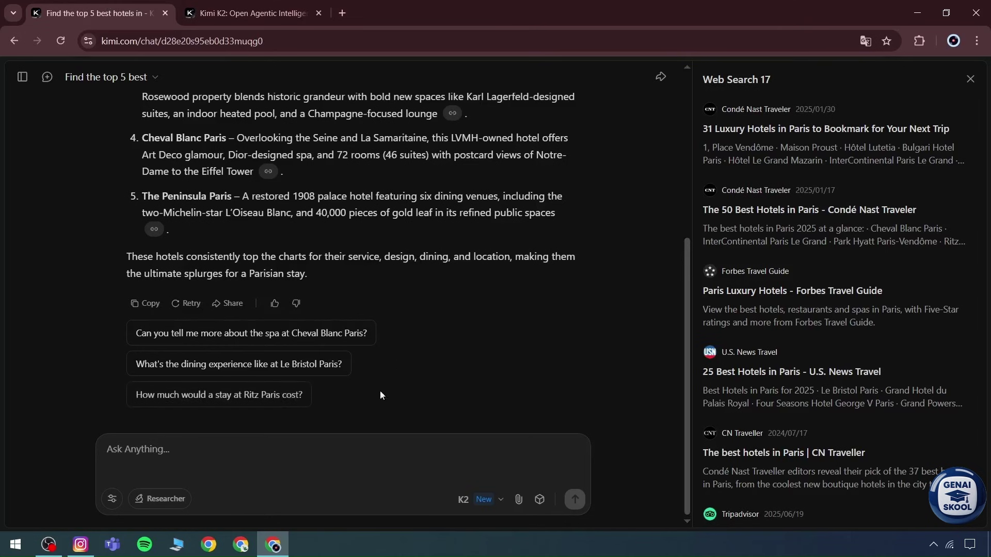
scroll(279, 431, "up", 2)
scroll(279, 431, "up", 2)
scroll(443, 320, "down", 5)
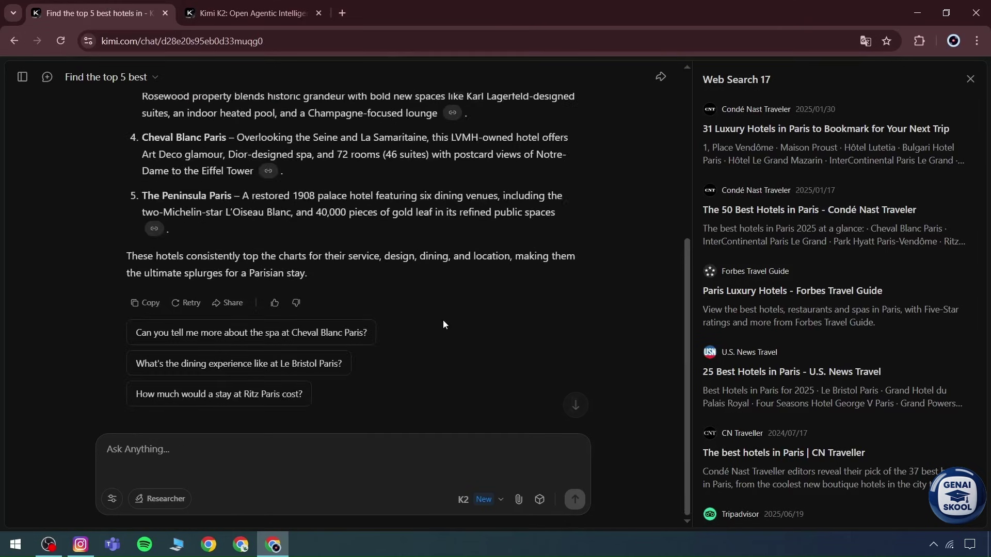
scroll(420, 325, "up", 5)
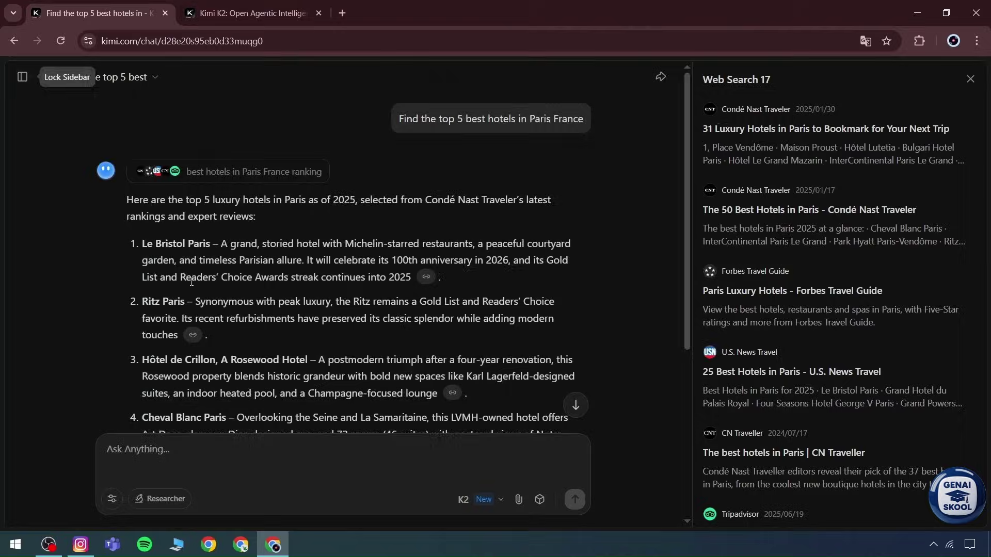
left_click(47, 77)
key("ctrl+v")
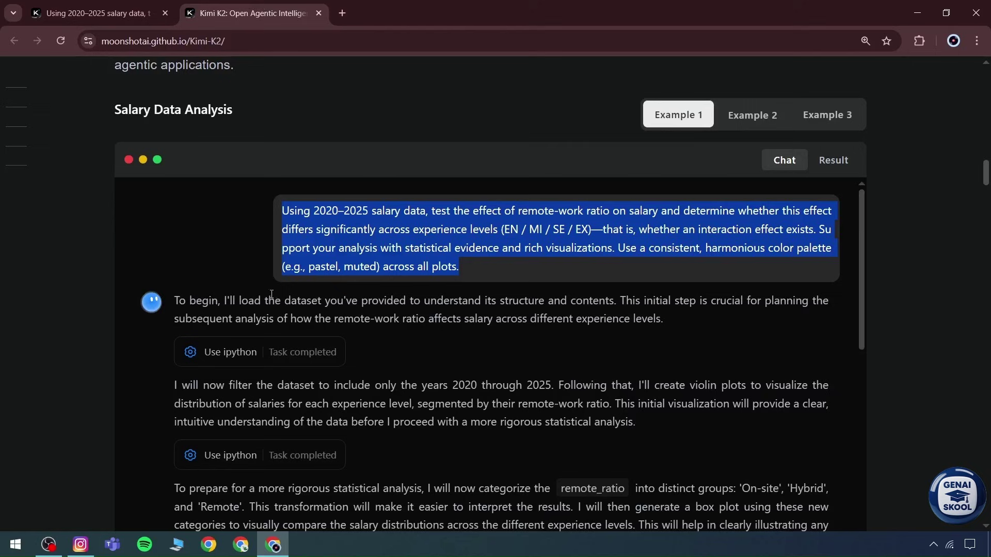
scroll(549, 212, "down", 5)
scroll(163, 252, "up", 1)
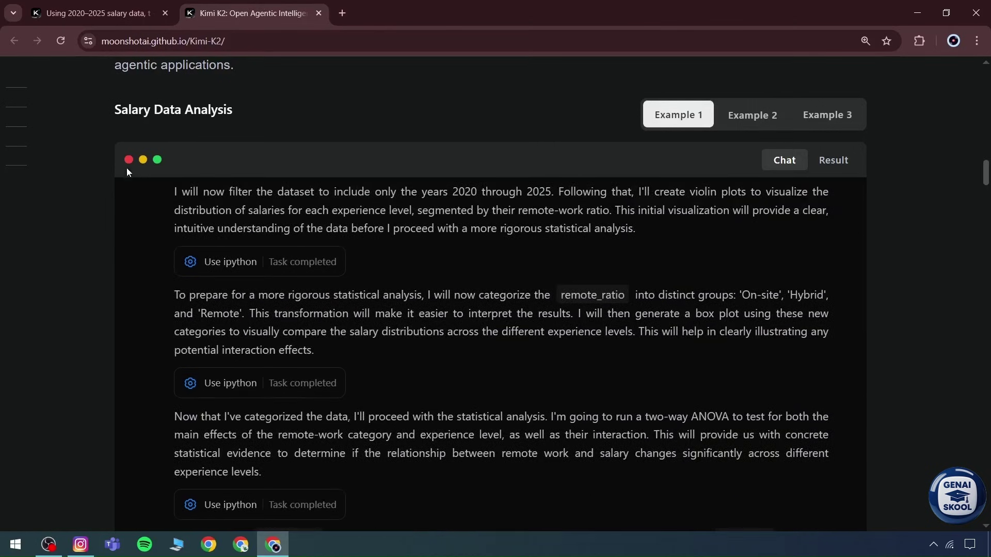
Step: Highlight the salary prompt, collapse and reopen the Web Search sources pane, and select the answer's Source line
left_click(93, 13)
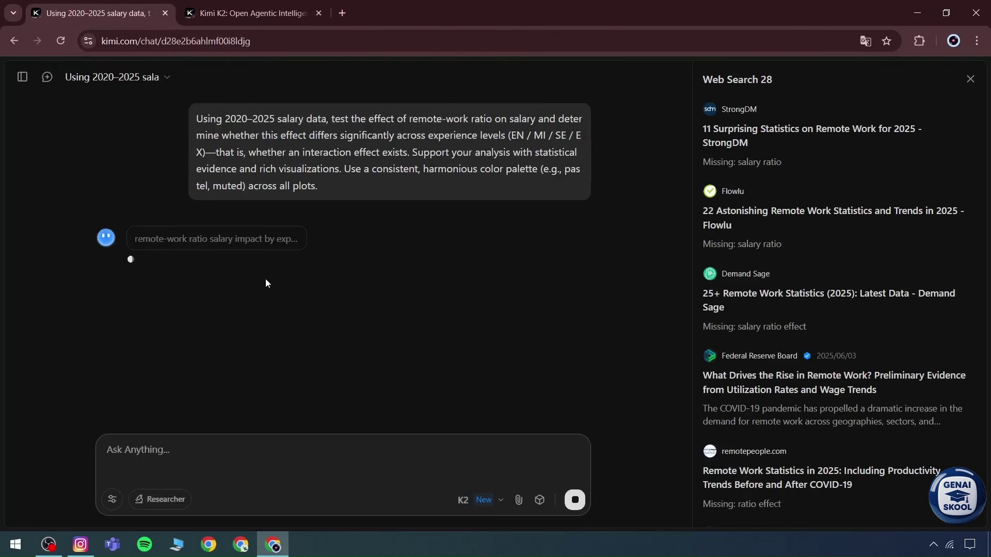
left_click_drag(325, 192, 195, 117)
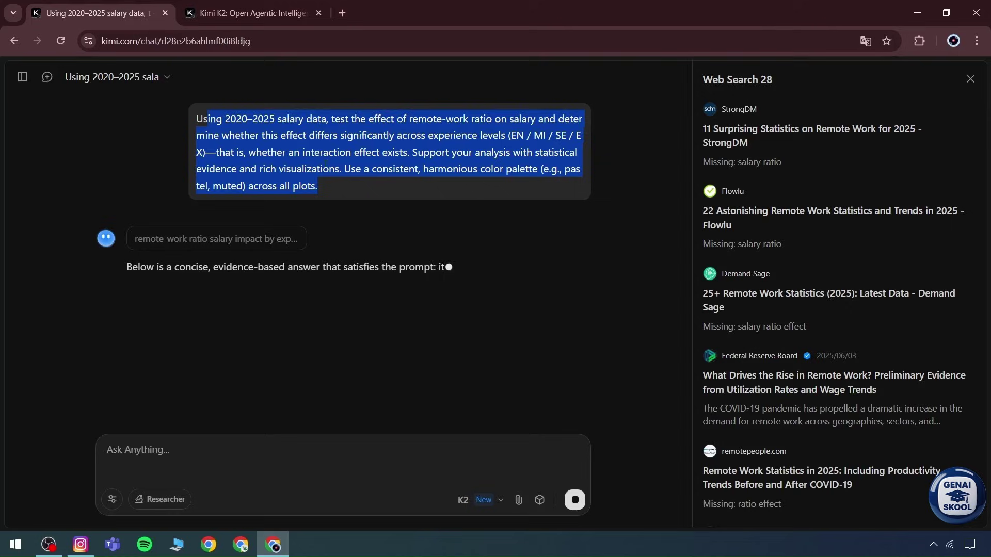
left_click(307, 337)
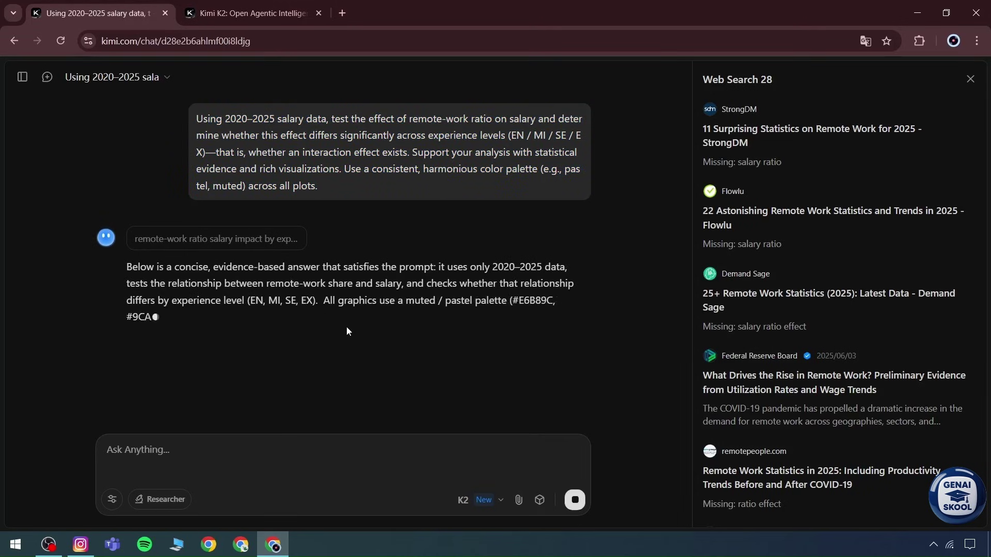
left_click(195, 238)
left_click(316, 250)
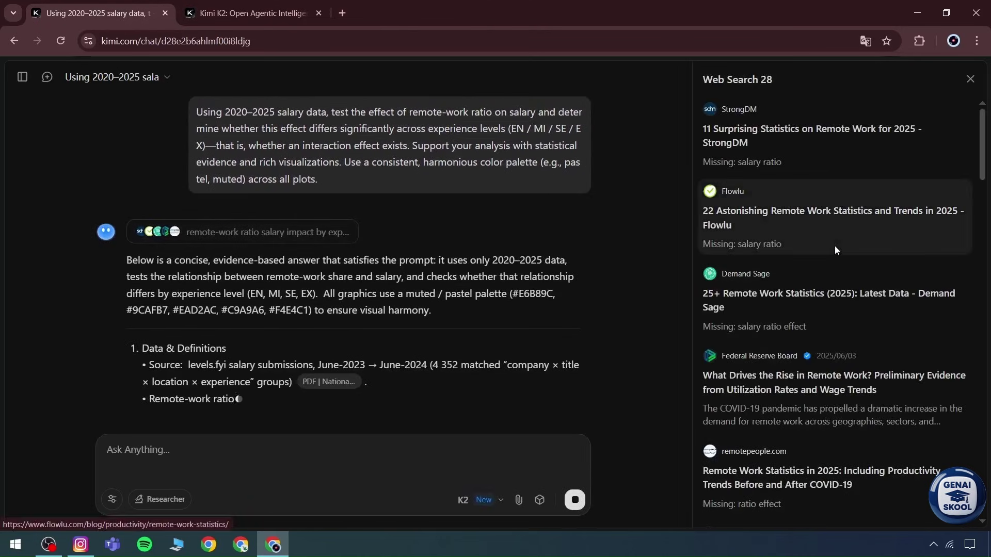
scroll(359, 317, "up", 1)
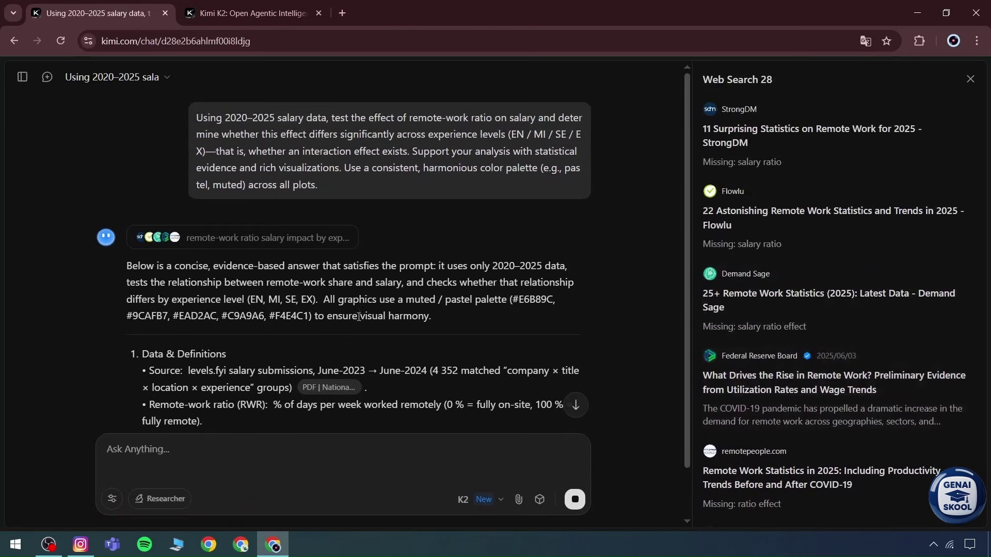
left_click_drag(231, 375, 329, 387)
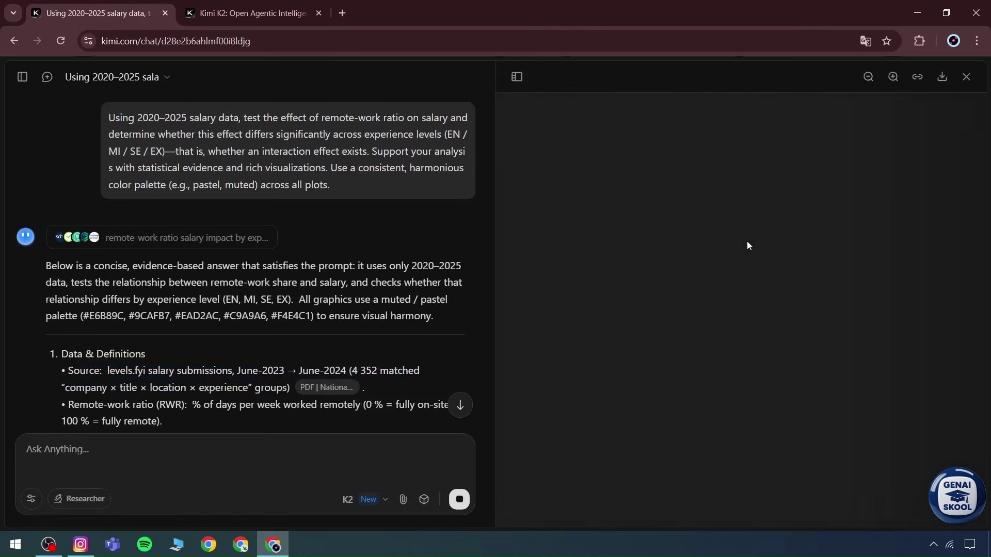
Step: Download the remote-work paper PDF from the preview panel and check Chrome's recent downloads
scroll(320, 349, "down", 1)
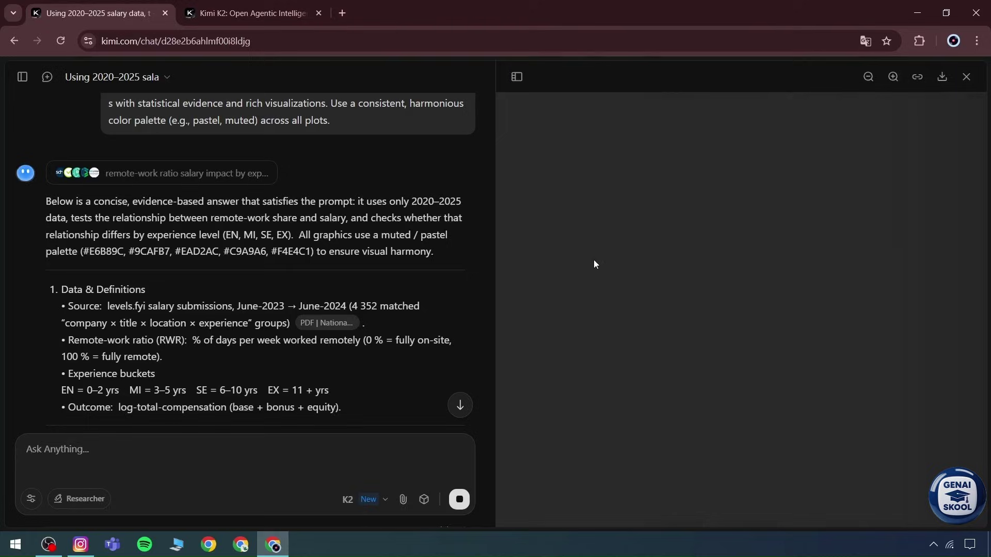
scroll(270, 348, "down", 6)
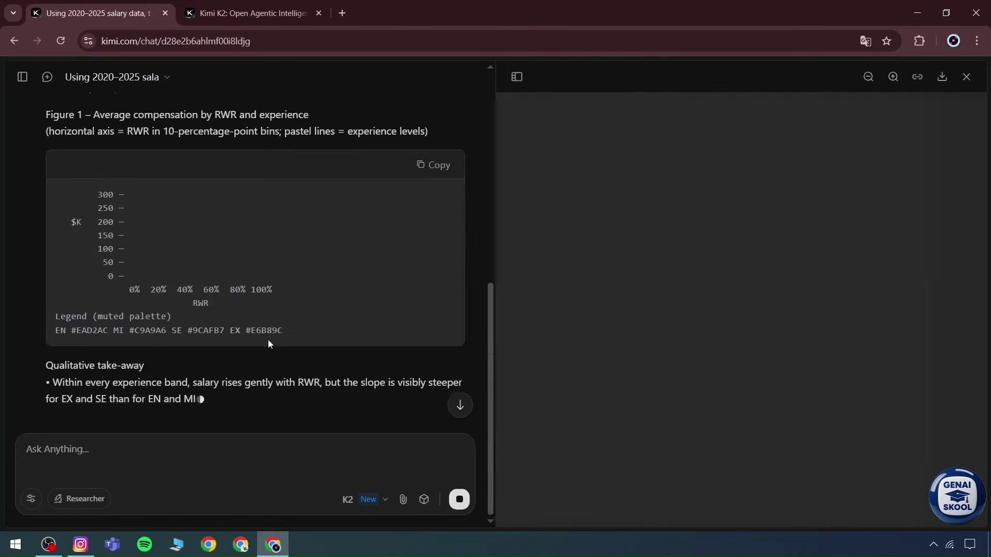
scroll(355, 355, "up", 3)
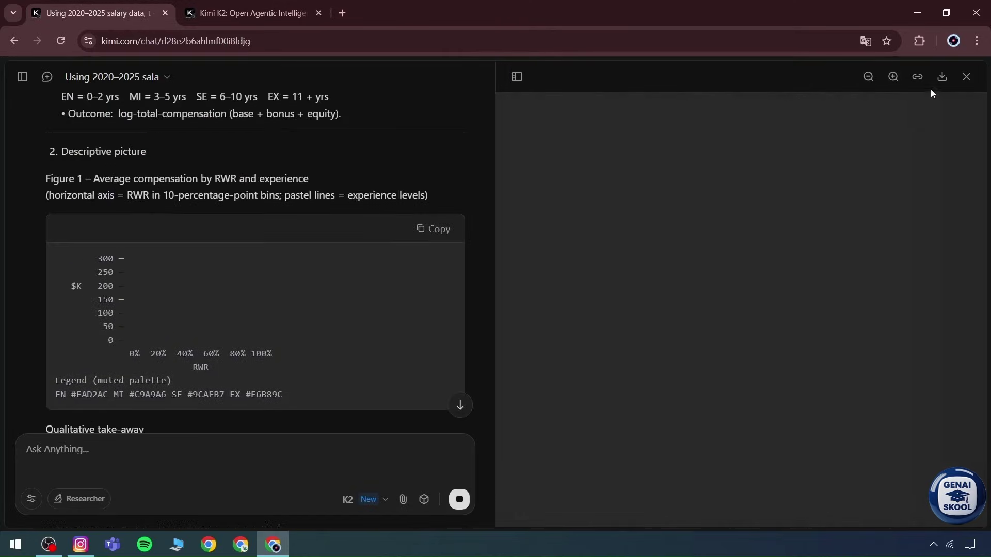
left_click(941, 78)
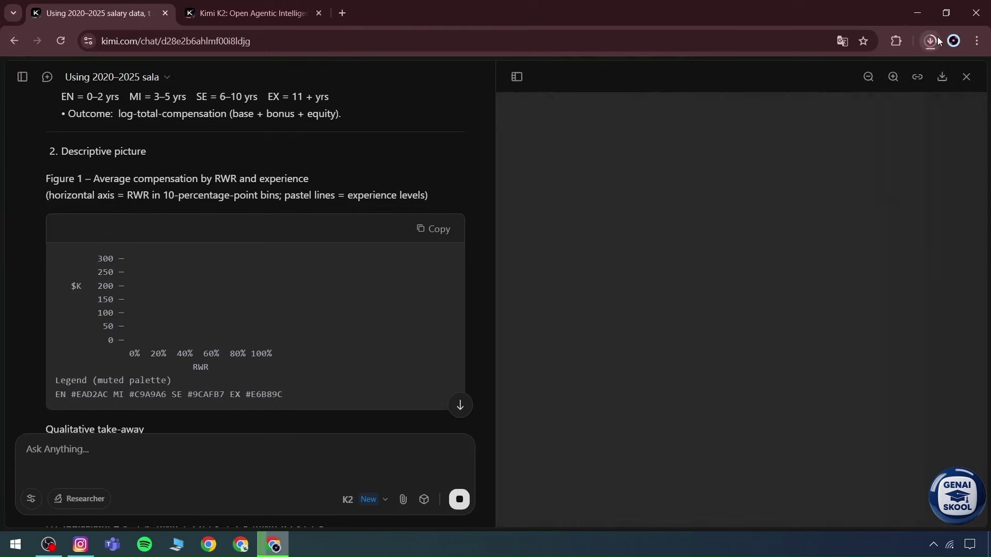
left_click(936, 41)
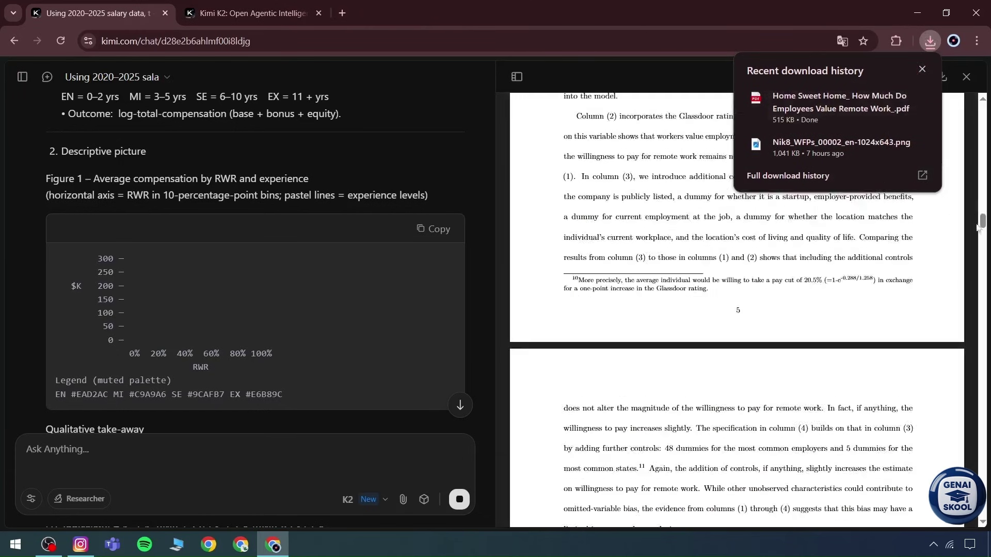
Step: Scroll through the PDF preview, then close the side panel
left_click_drag(979, 227, 985, 95)
scroll(753, 265, "down", 15)
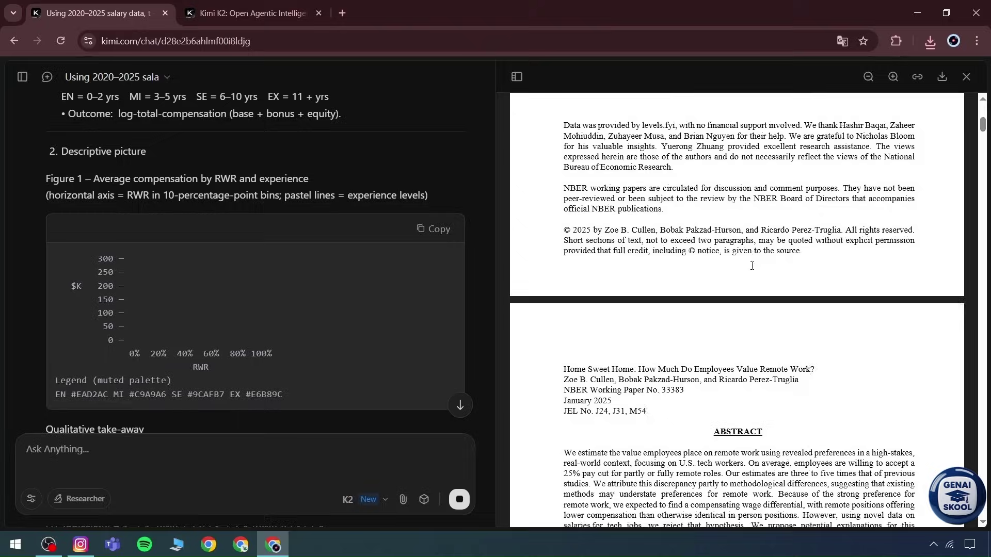
left_click_drag(984, 158, 983, 454)
scroll(642, 280, "down", 5)
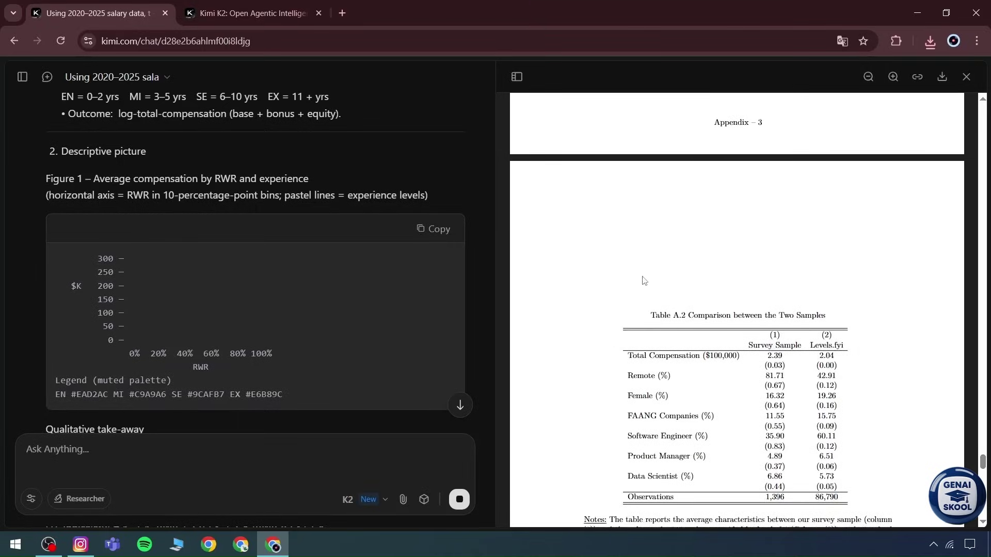
left_click(966, 76)
Step: Read down the streaming salary analysis reply, briefly selecting a passage
scroll(355, 298, "down", 10)
scroll(330, 316, "up", 4)
scroll(252, 274, "up", 1)
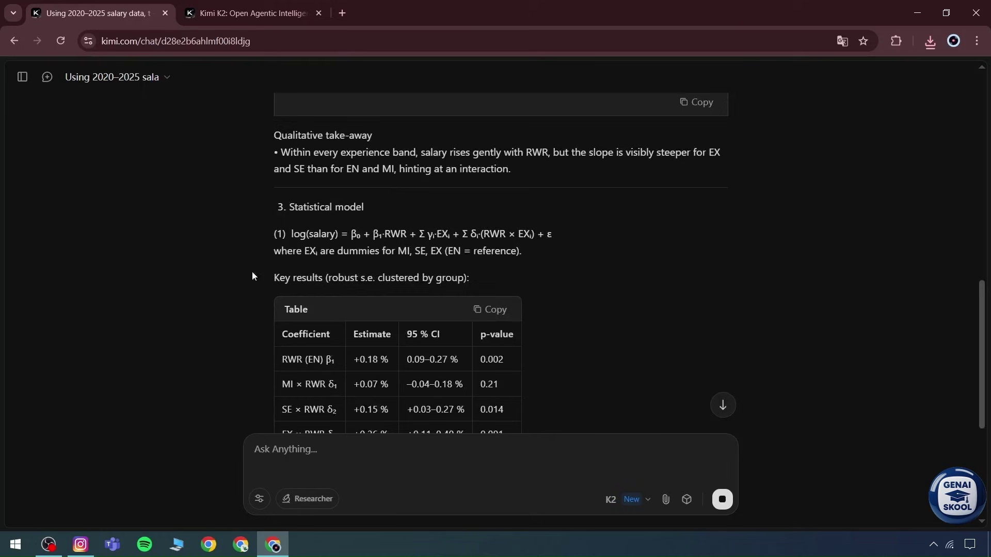
left_click_drag(252, 274, 434, 380)
left_click(433, 381)
scroll(581, 338, "down", 5)
scroll(516, 361, "down", 2)
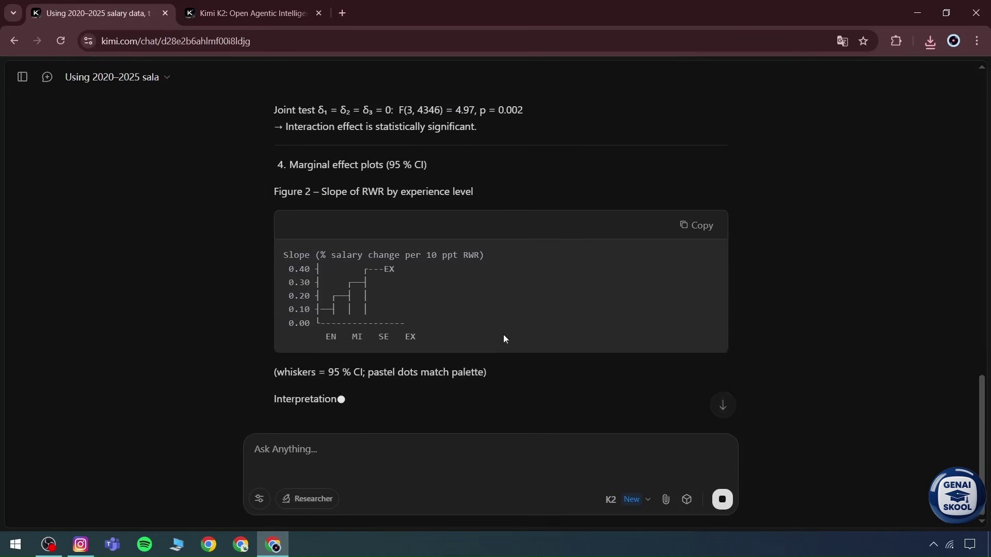
Step: On the Kimi K2 page, scroll to Pre/post Norm Analysis and show its Terminal output
left_click(253, 13)
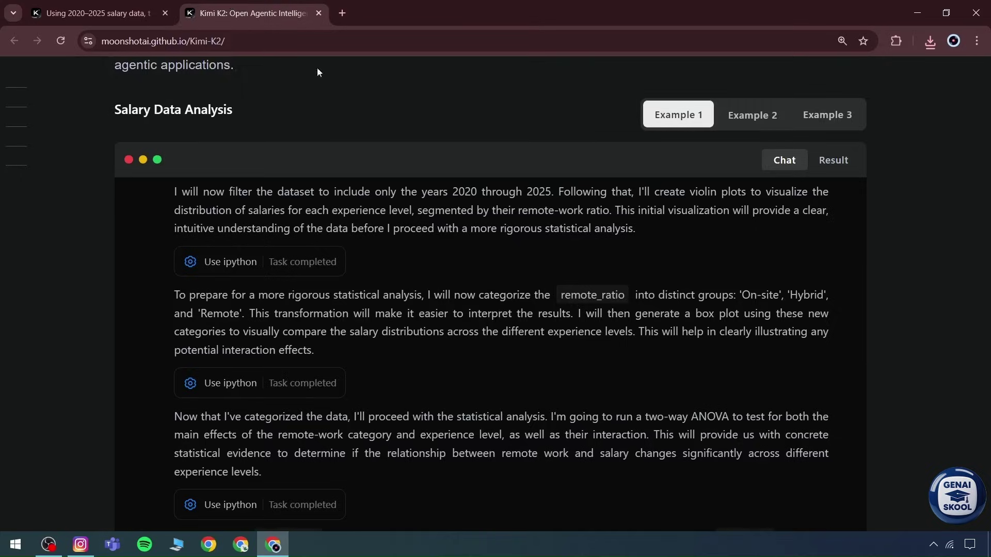
scroll(683, 362, "down", 10)
scroll(982, 259, "down", 15)
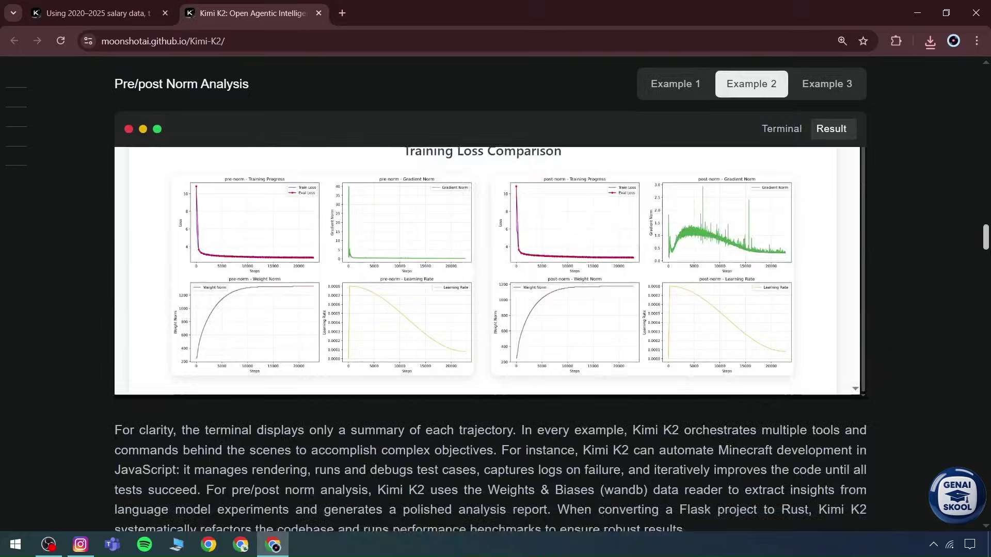
scroll(983, 259, "up", 10)
scroll(496, 289, "up", 5)
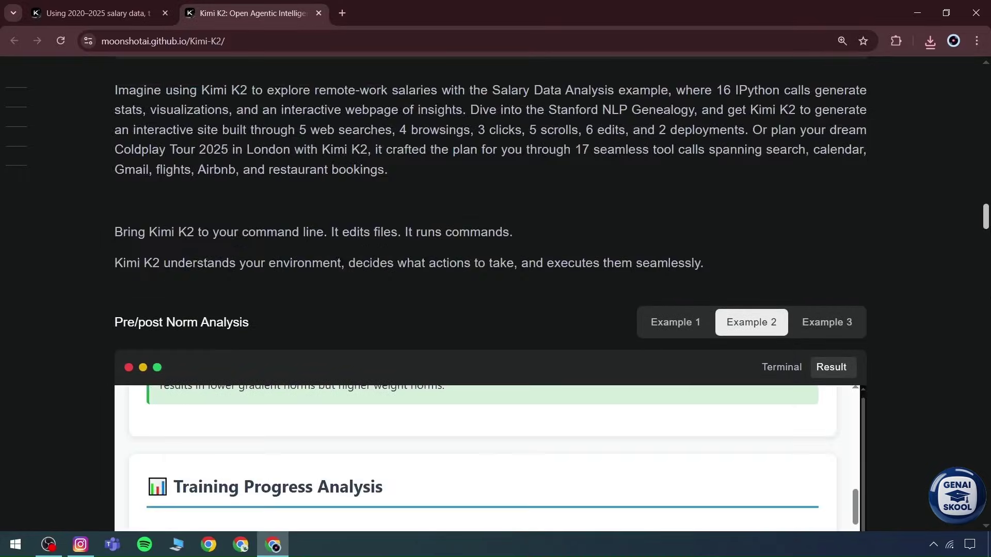
scroll(496, 289, "down", 5)
left_click(780, 133)
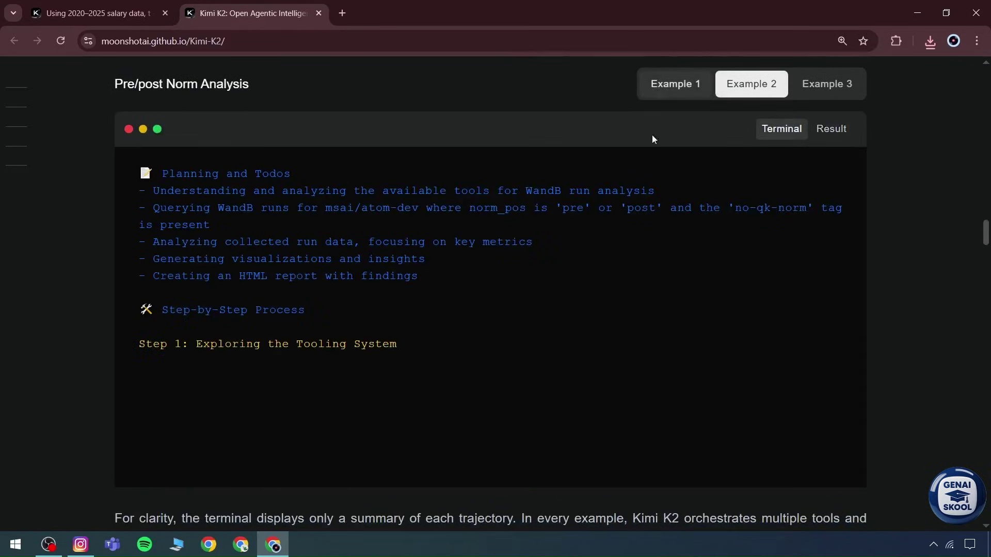
Step: Paste the single-file HTML, CSS and JS portfolio website request into a new Kimi chat
left_click(98, 13)
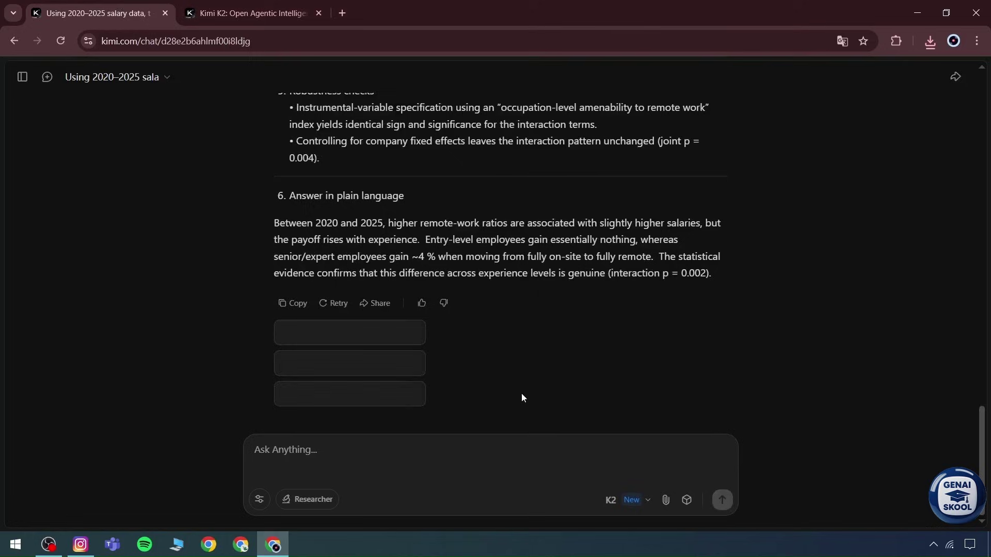
scroll(482, 242, "up", 10)
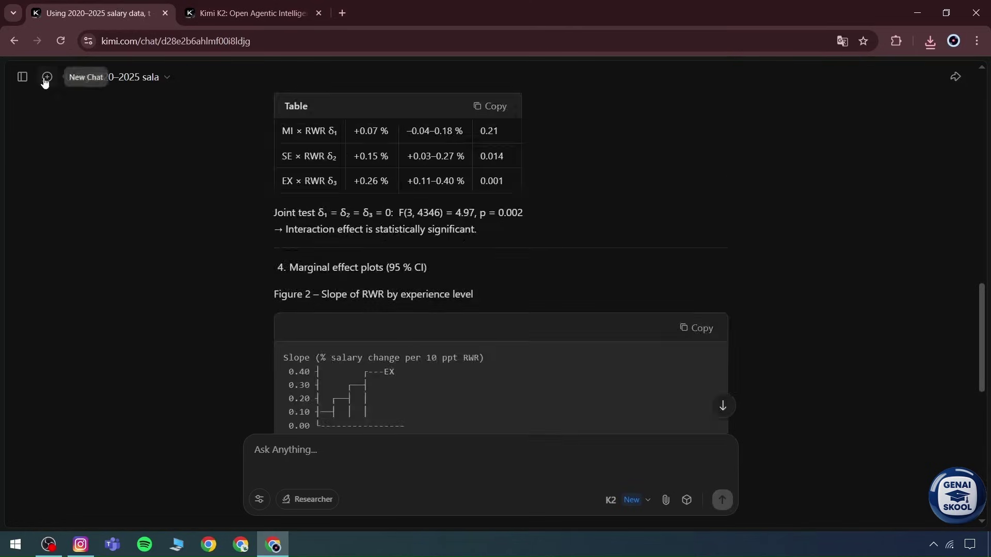
left_click(47, 77)
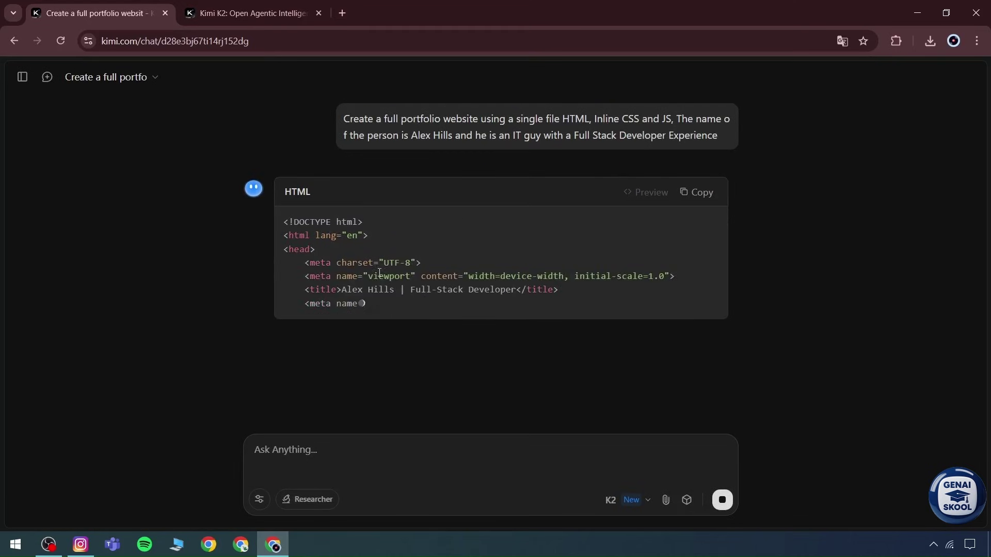
Step: Preview the JavaScript Minecraft example's Result, then switch to the Pre/post Norm Analysis example
left_click(248, 4)
left_click(698, 84)
left_click(829, 131)
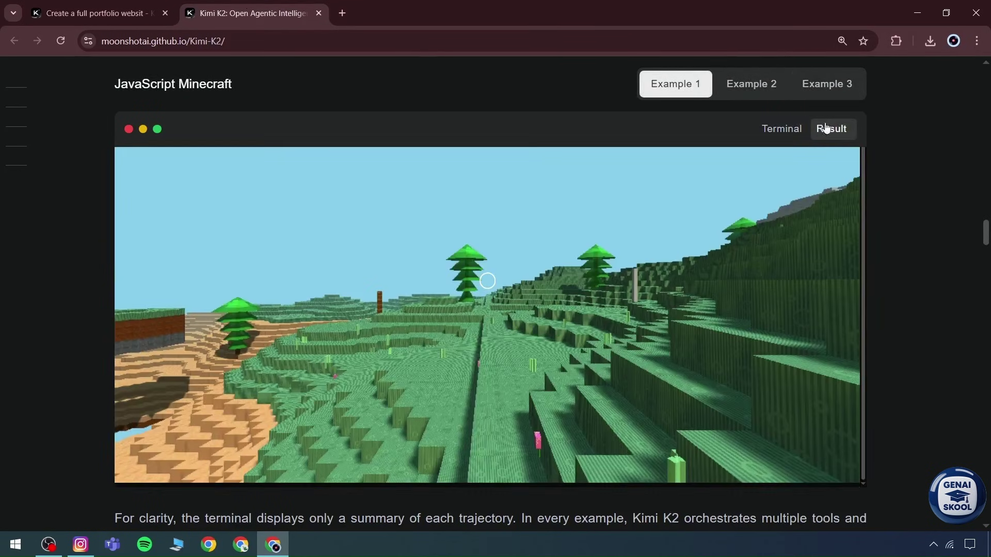
left_click(752, 84)
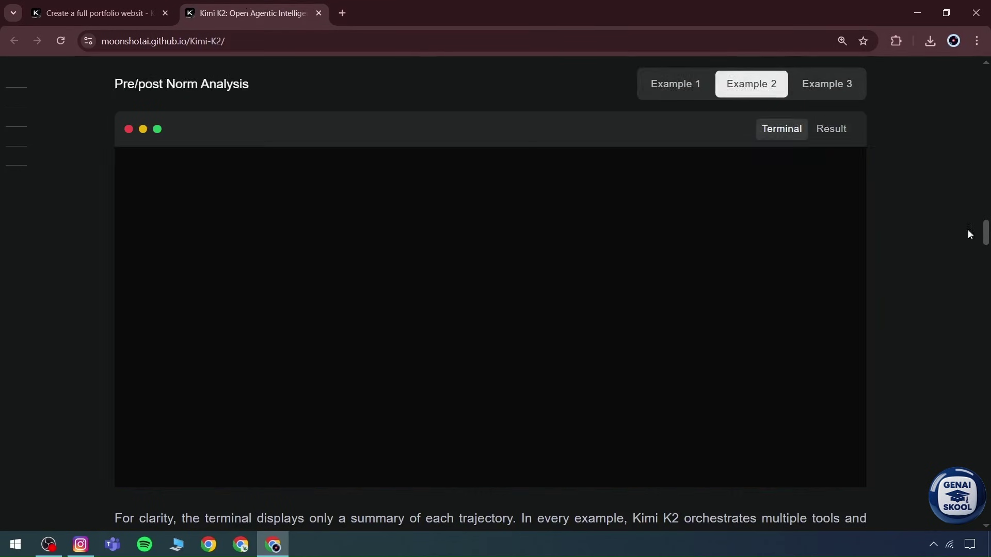
left_click_drag(985, 234, 988, 434)
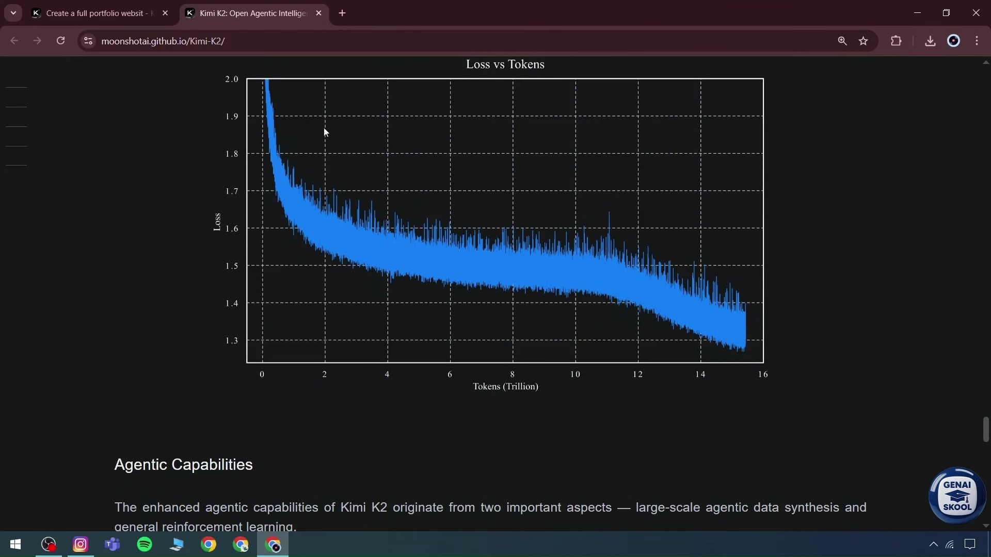
Step: Highlight the Agentic Capabilities paragraphs and a bold phrase on the Kimi K2 blog
scroll(391, 305, "down", 7)
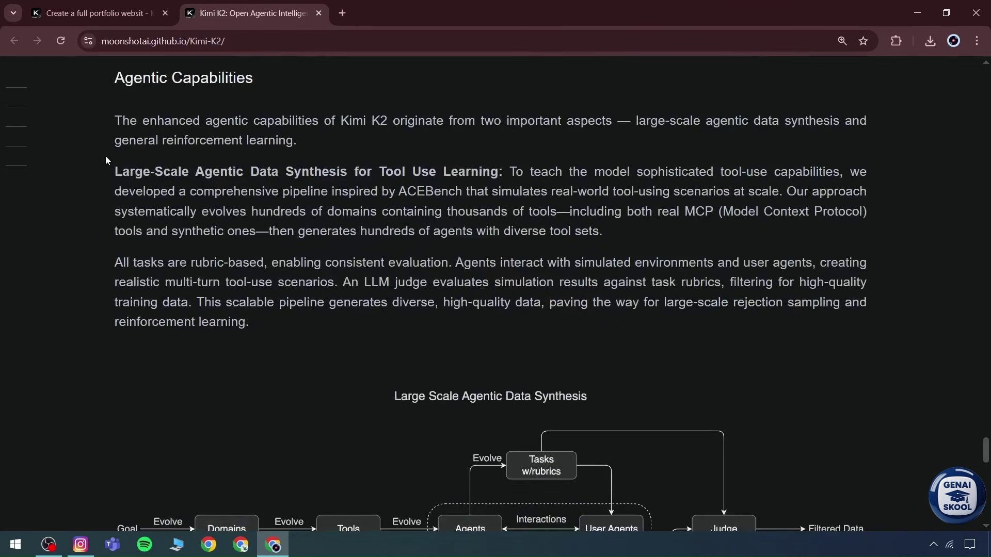
left_click_drag(106, 157, 257, 323)
left_click(104, 98)
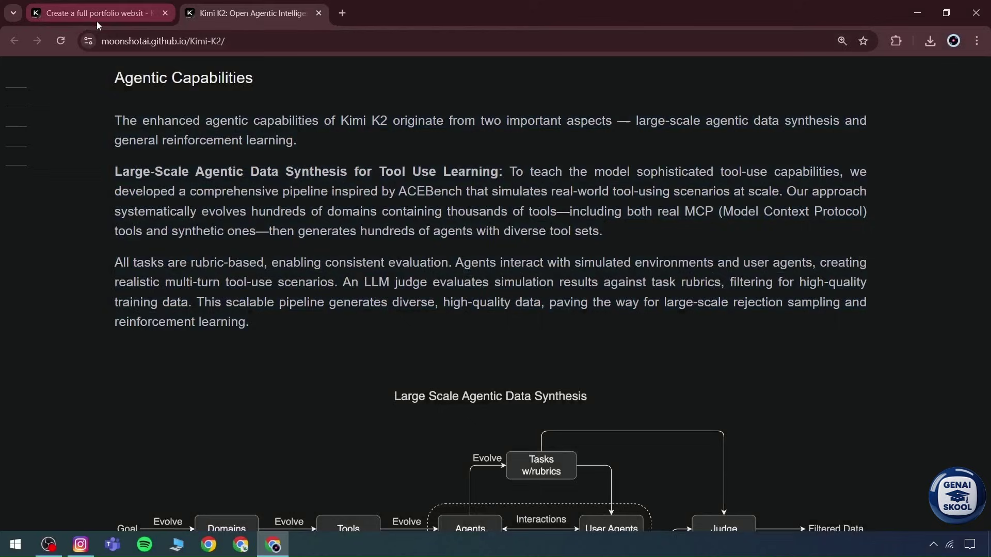
left_click_drag(122, 171, 491, 172)
left_click(207, 257)
Step: Read on, highlighting the General Reinforcement Learning and Getting started with Kimi K2 headings
scroll(192, 254, "down", 1)
scroll(191, 254, "down", 8)
left_click_drag(115, 241, 323, 240)
left_click(310, 282)
scroll(311, 282, "down", 4)
scroll(143, 289, "down", 1)
left_click_drag(113, 194, 346, 190)
left_click(354, 191)
scroll(183, 208, "down", 3)
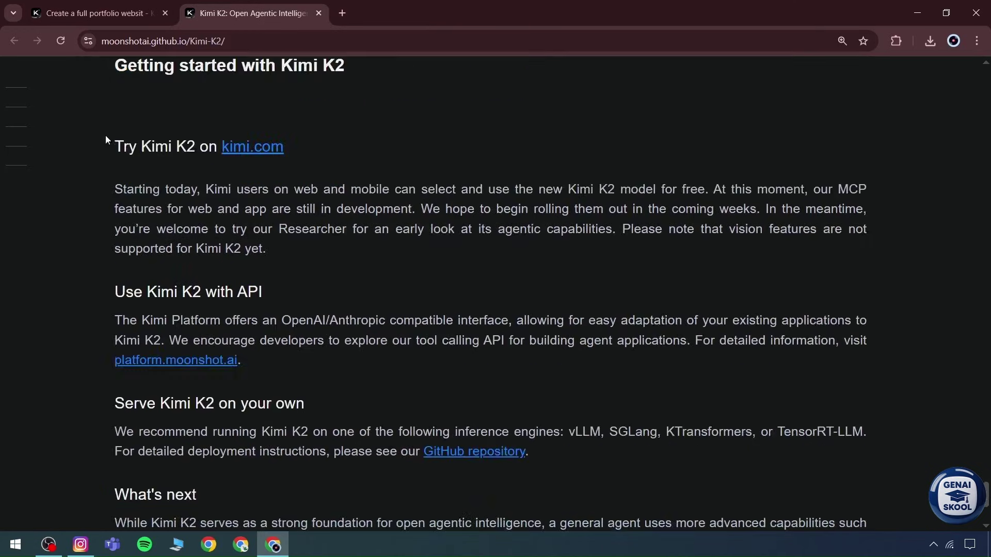
Step: Check the portfolio chat and its model list, then return to the Kimi K2 page
key("ctrl+shift+Tab")
scroll(354, 261, "up", 10)
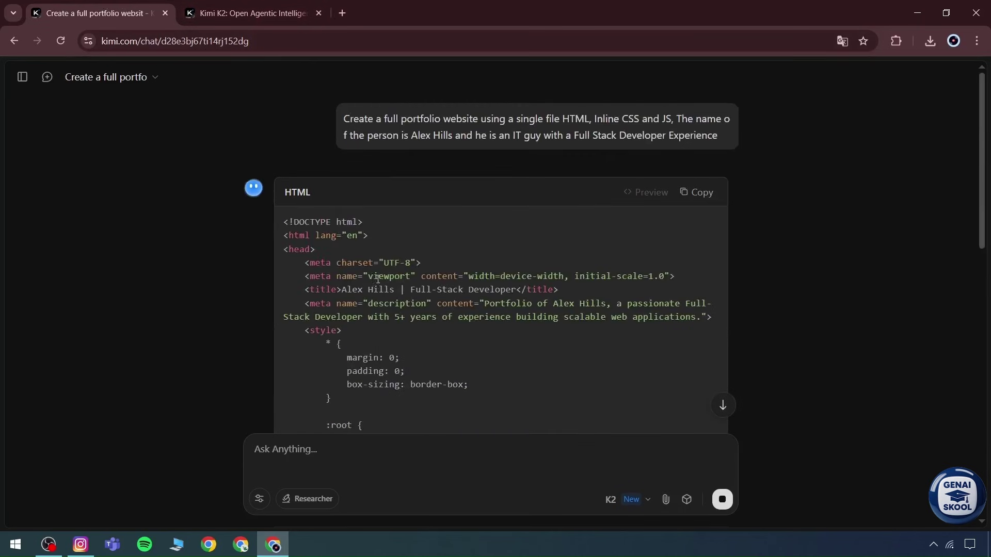
left_click(633, 500)
key("ctrl+Tab")
Step: Highlight the Use Kimi K2 with API section and the closing Limitations paragraph
scroll(219, 307, "down", 1)
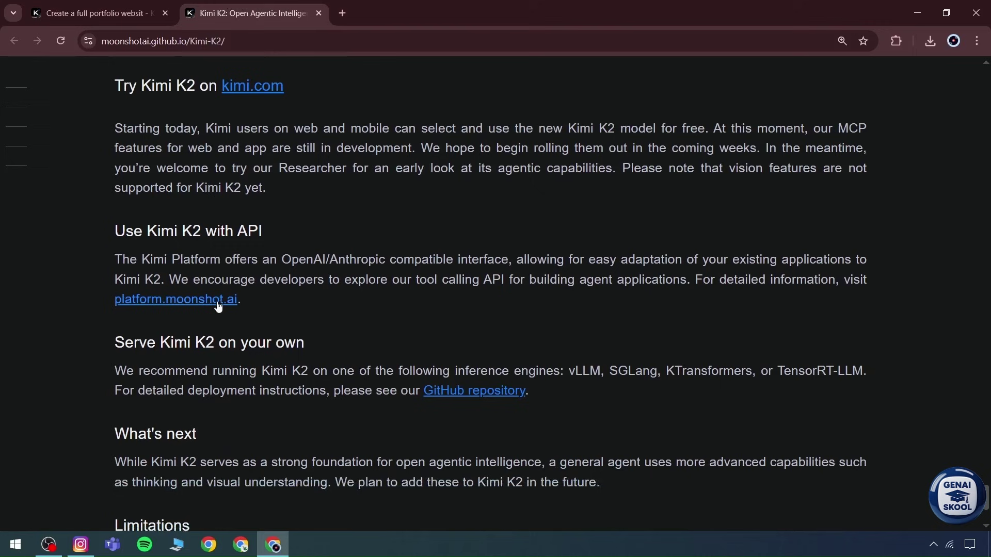
left_click_drag(113, 229, 253, 293)
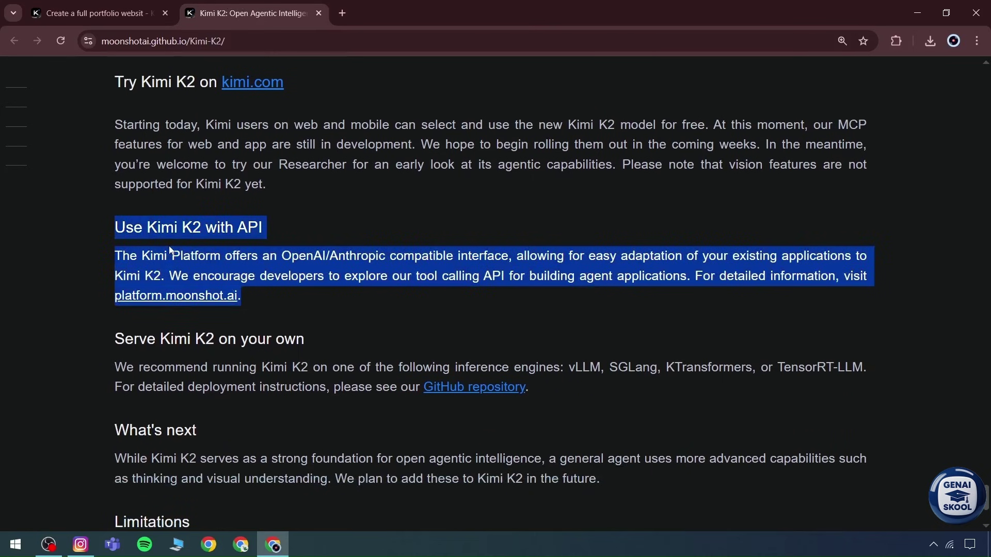
scroll(170, 251, "down", 1)
left_click(124, 289)
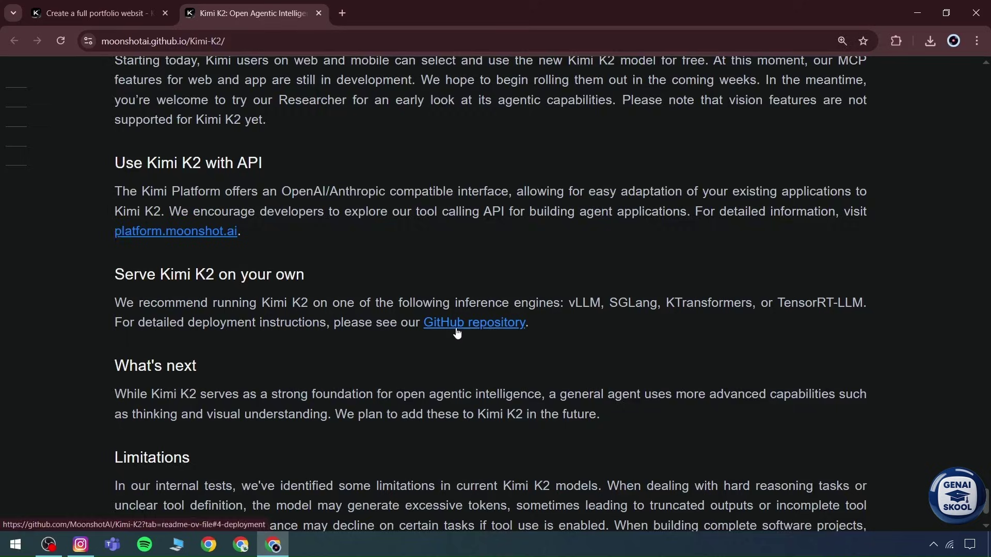
scroll(405, 326, "down", 2)
left_click_drag(659, 425, 199, 390)
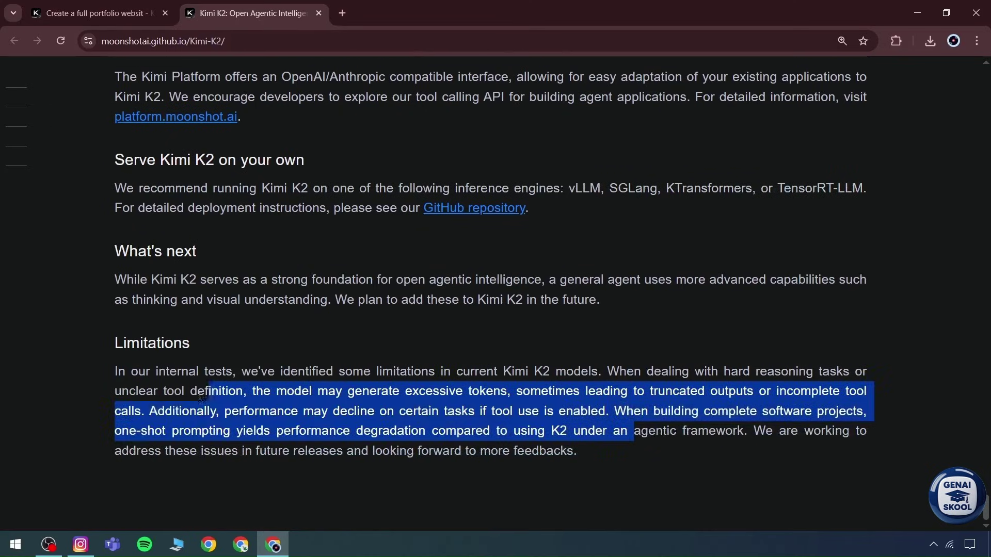
left_click_drag(112, 372, 624, 483)
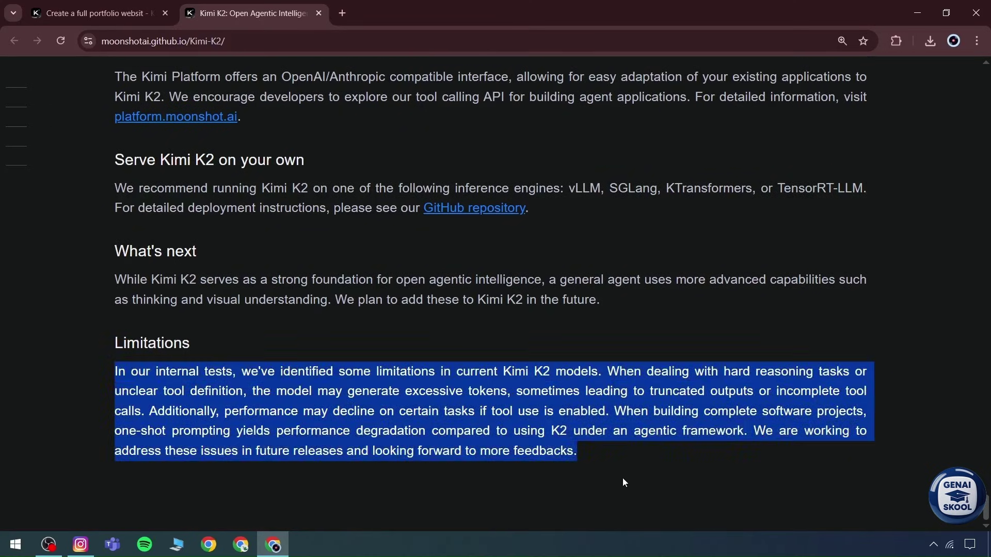
Step: Close the Kimi K2 blog tab and scroll the portfolio chat back to the prompt and HTML start
left_click(318, 13)
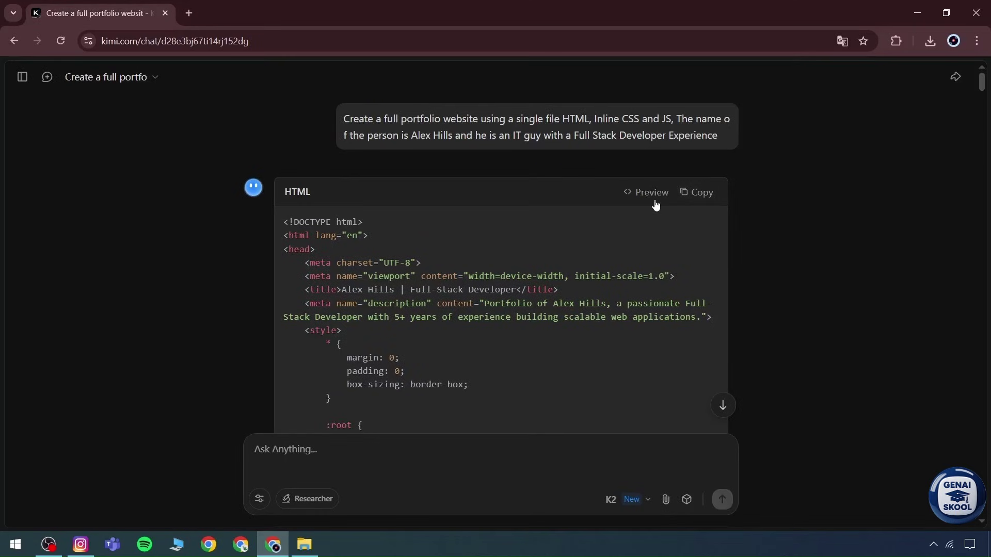
left_click(723, 406)
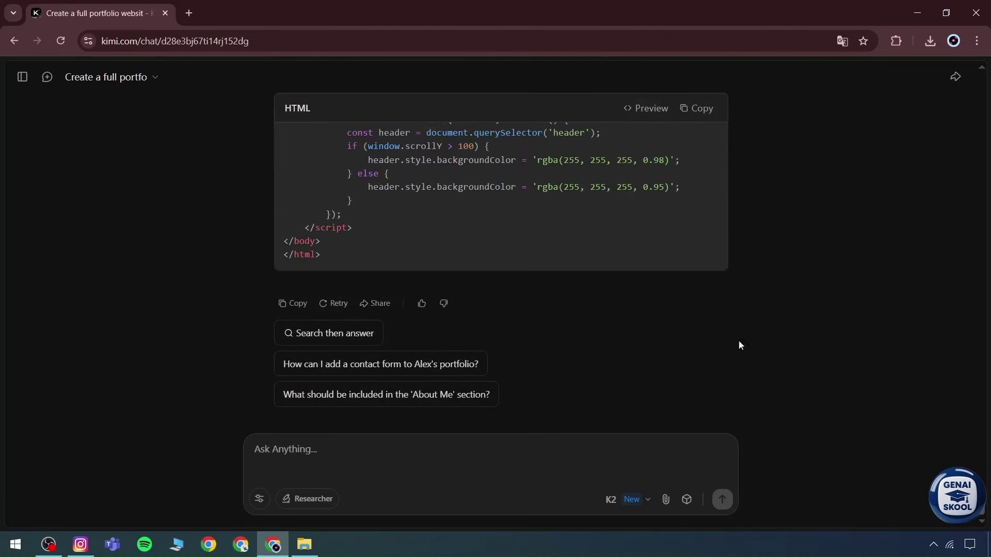
left_click_drag(982, 511, 981, 77)
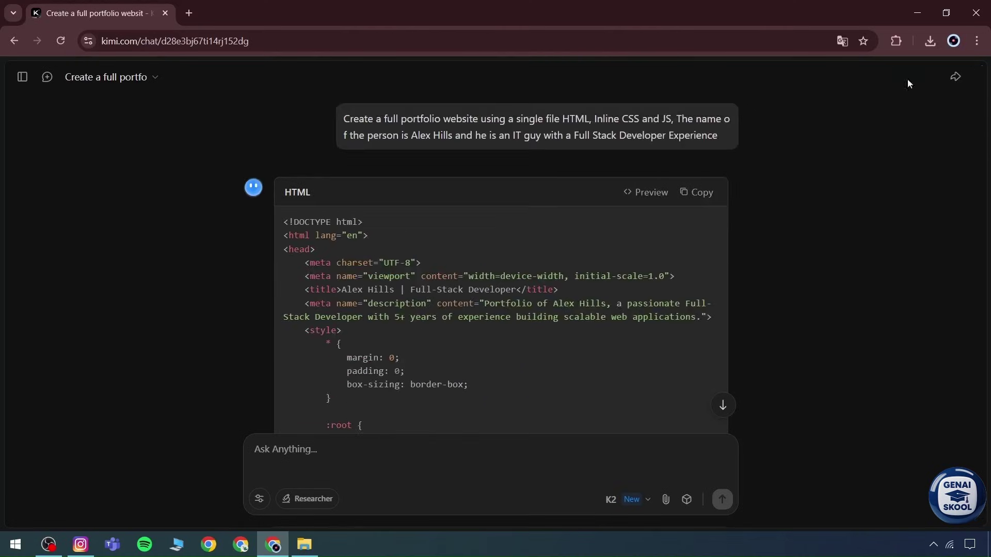
Step: Open the portfolio site's live preview and expand then collapse its hamburger navigation menu
left_click(640, 196)
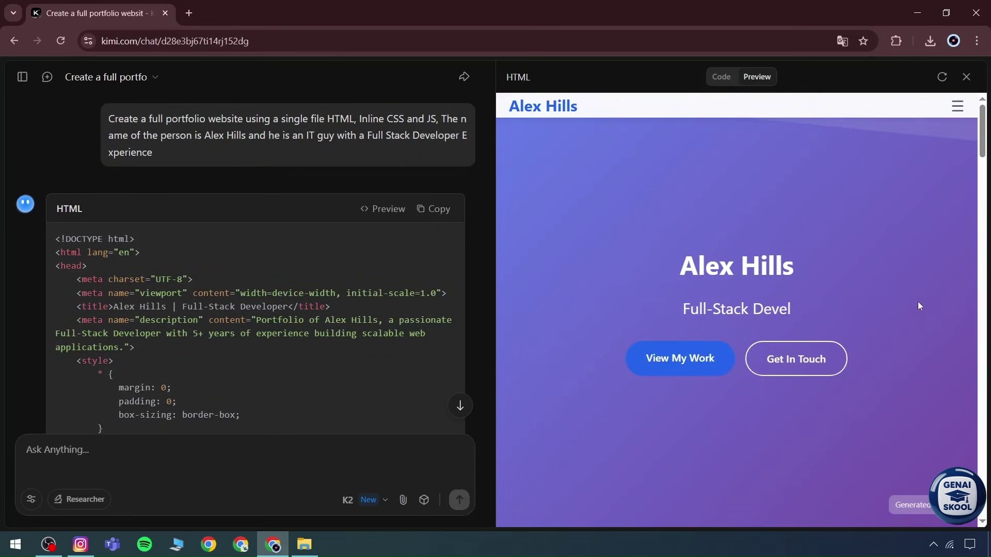
scroll(983, 140, "down", 3)
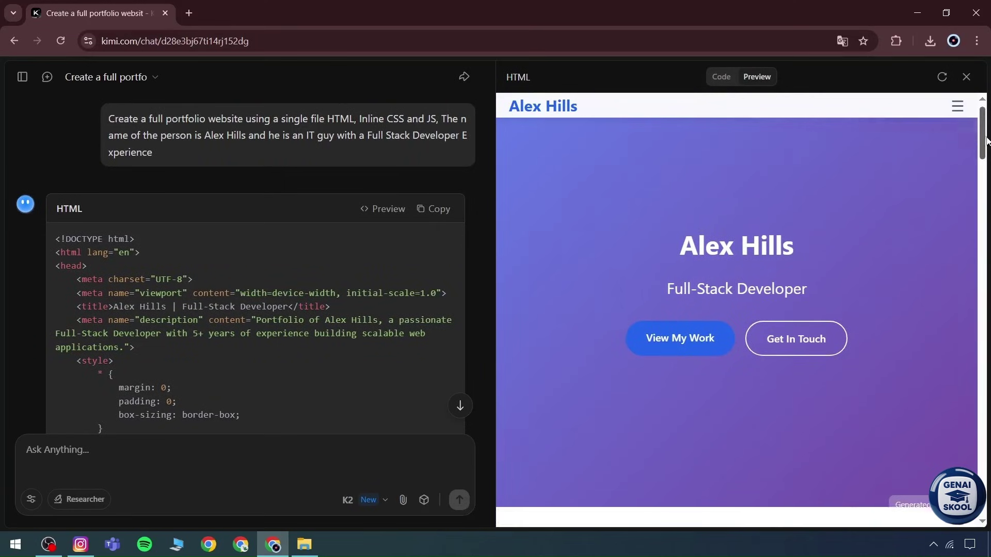
left_click(958, 105)
left_click(959, 105)
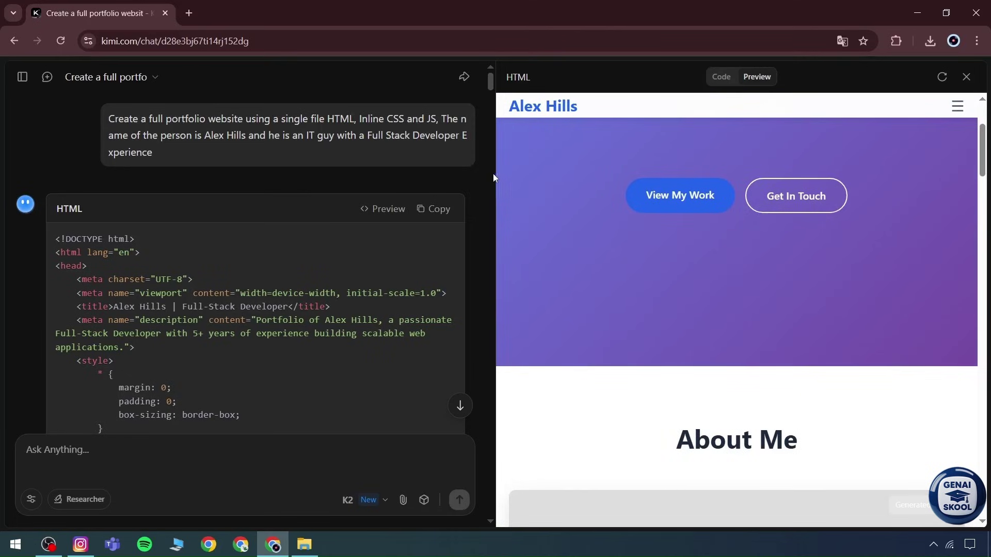
Step: Zoom the browser out to 80%, 67% and 25%, then reset the zoom
key("ctrl+minus")
key("ctrl+minus")
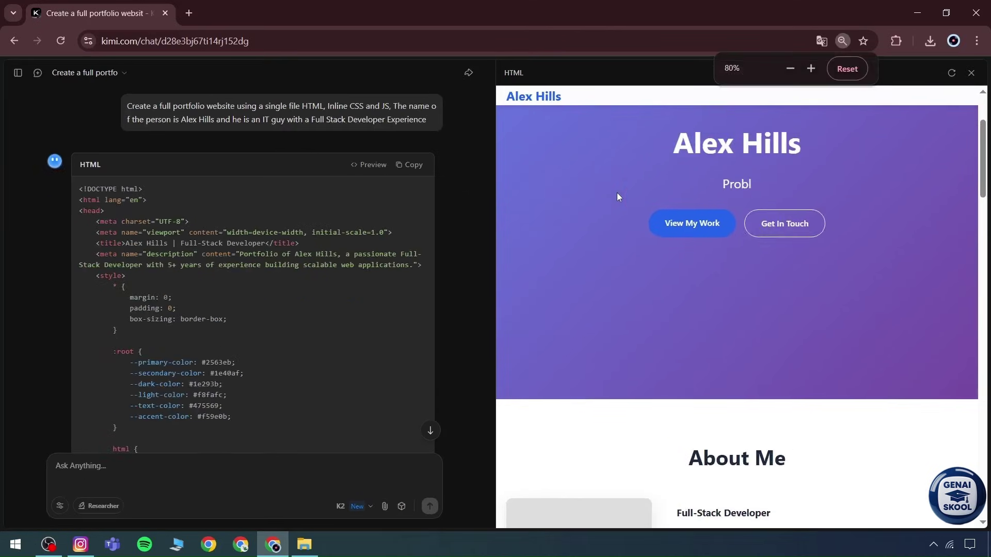
key("ctrl+minus")
key("ctrl+minus")
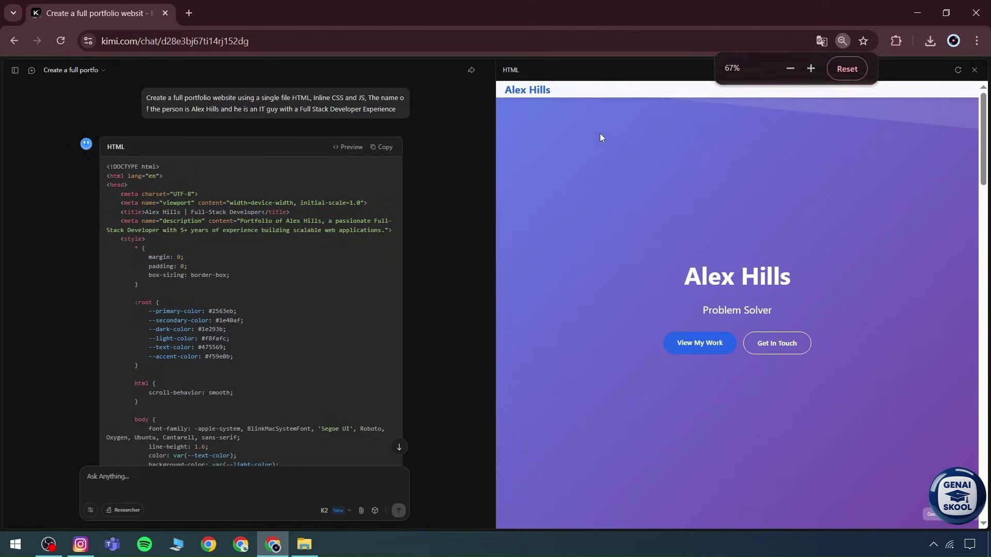
key("ctrl+minus")
key("ctrl+minus")
key("ctrl+minus")
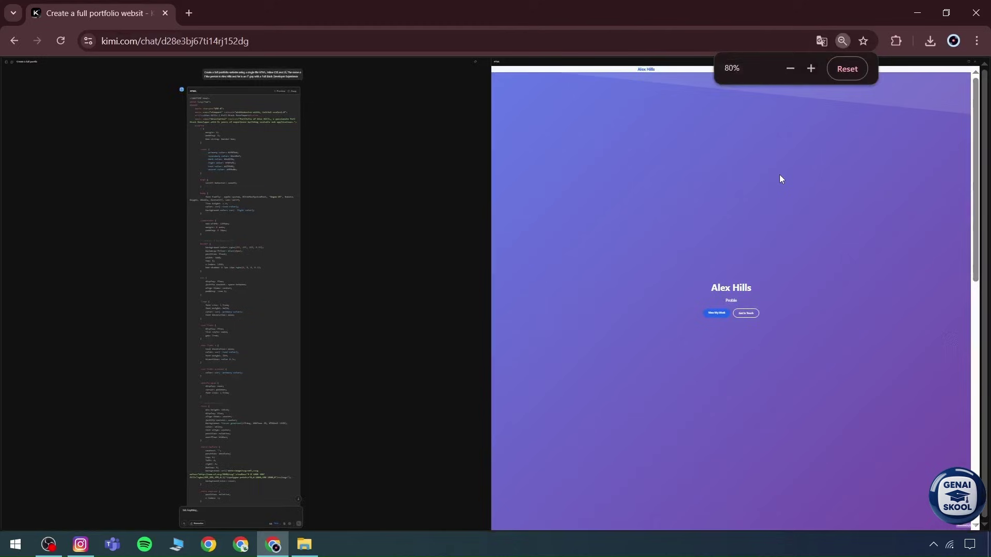
key("ctrl+0")
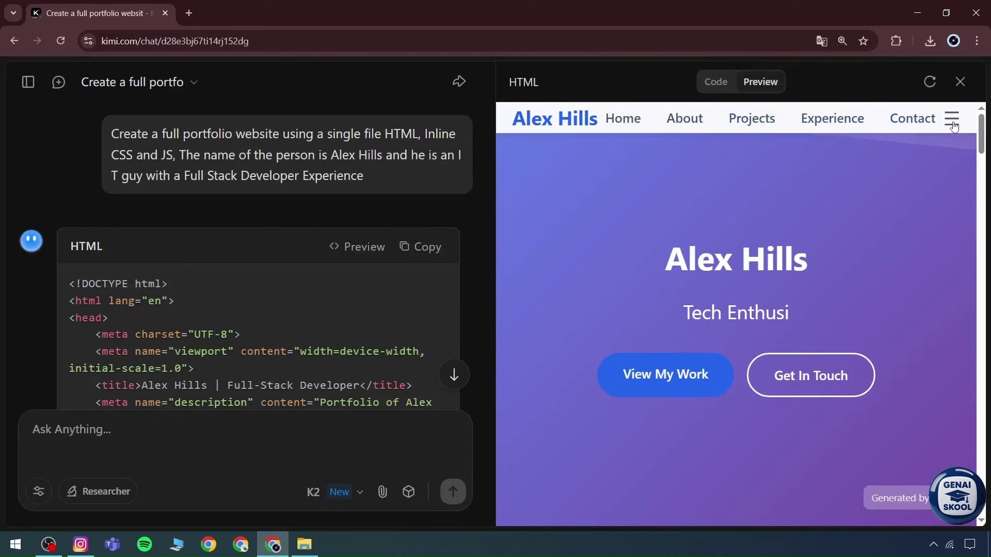
Step: Jump the preview to Featured Projects via View My Work and scroll down to the contact form
scroll(679, 227, "down", 3)
scroll(679, 222, "up", 3)
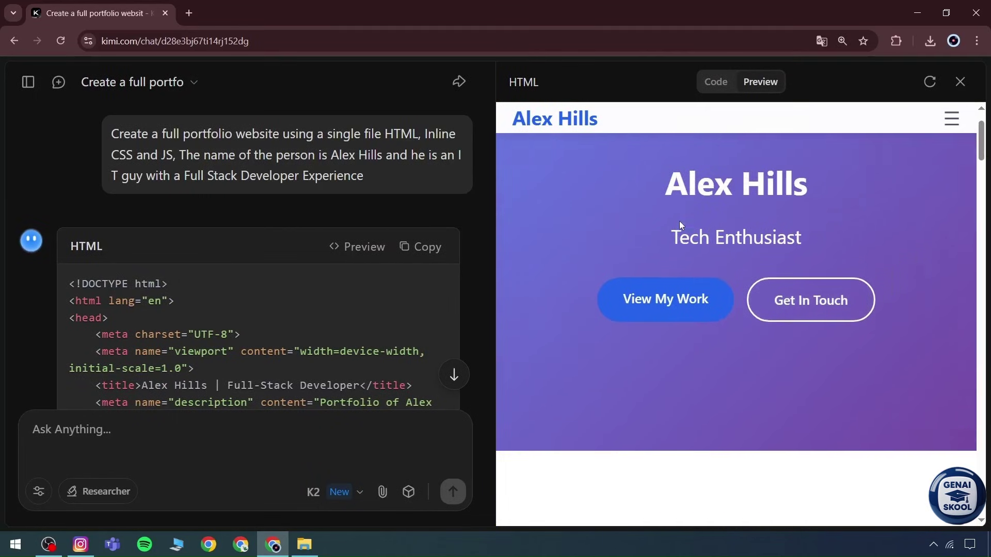
scroll(673, 310, "down", 3)
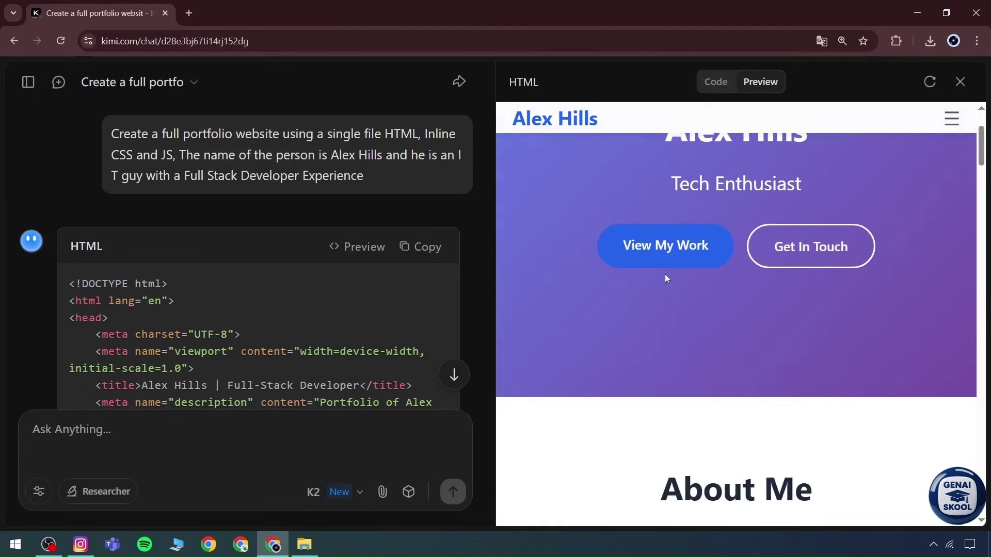
left_click(670, 248)
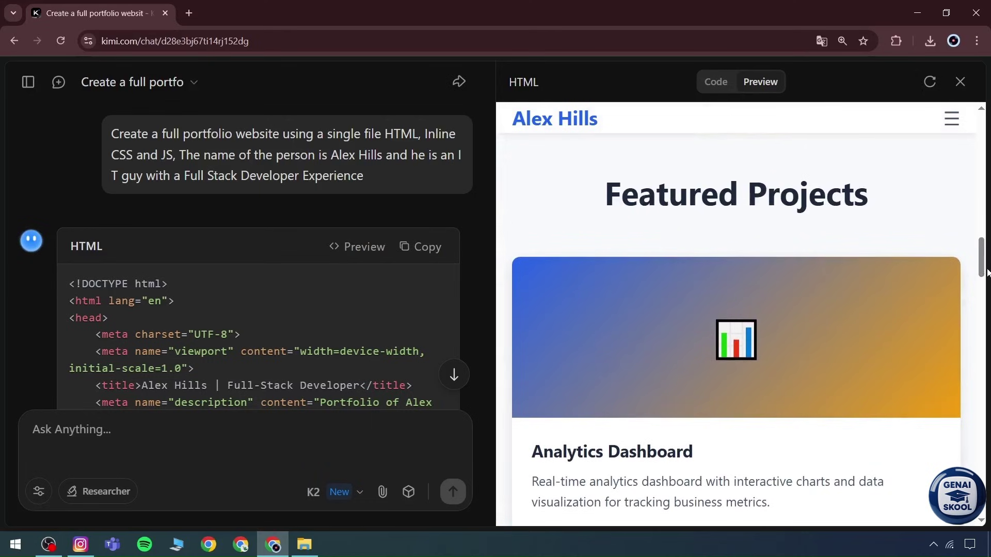
left_click_drag(987, 273, 979, 506)
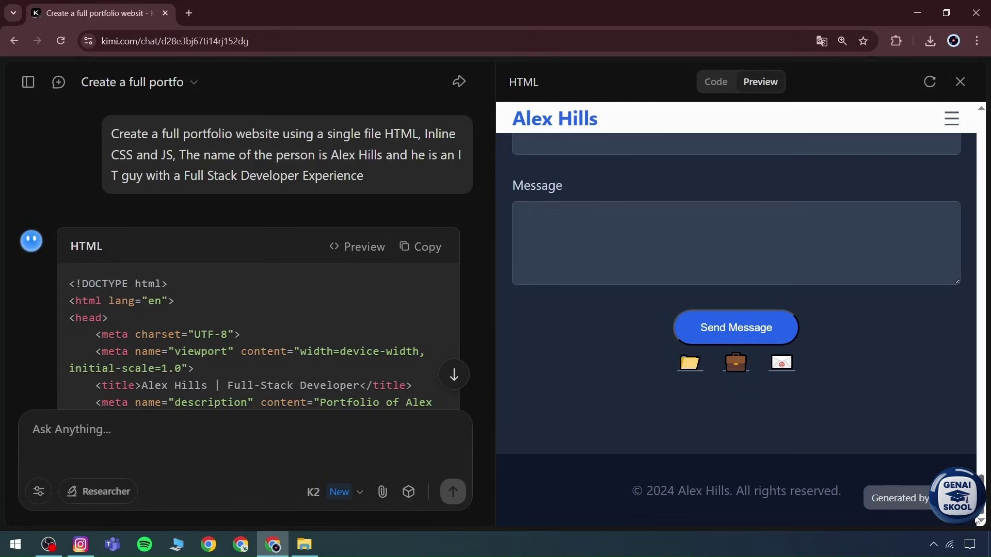
Step: Close the portfolio preview, begin a New Chat from the history sidebar, then hide the sidebar
left_click(960, 82)
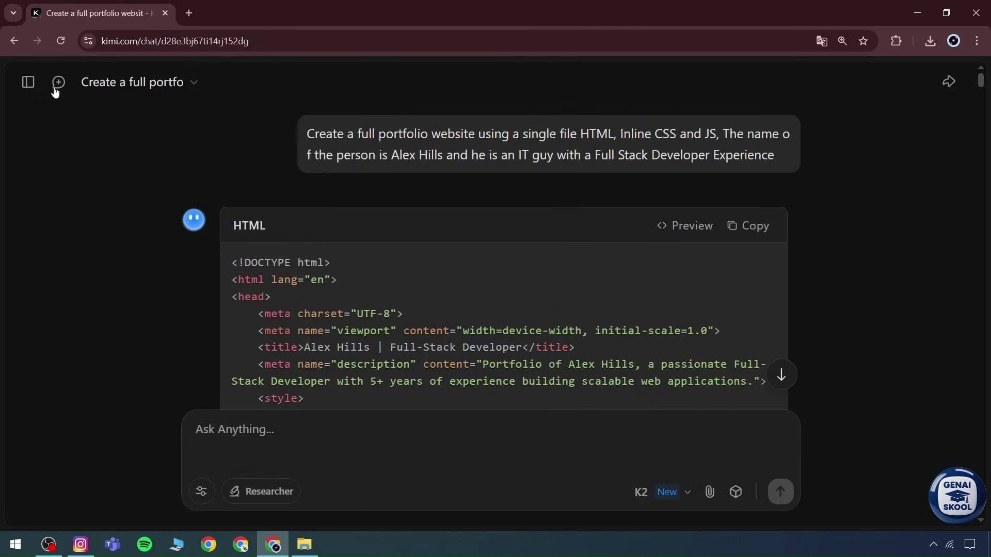
left_click(32, 83)
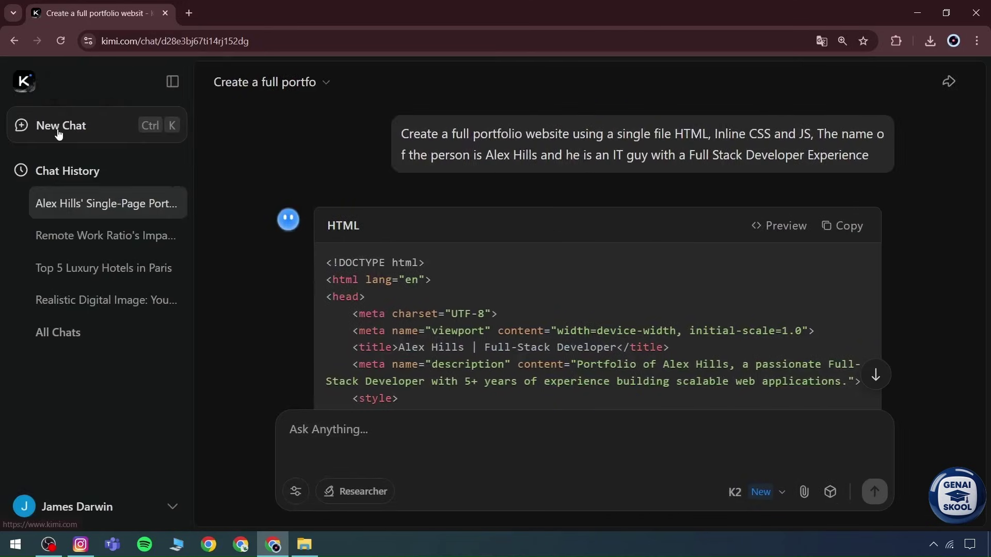
left_click(99, 129)
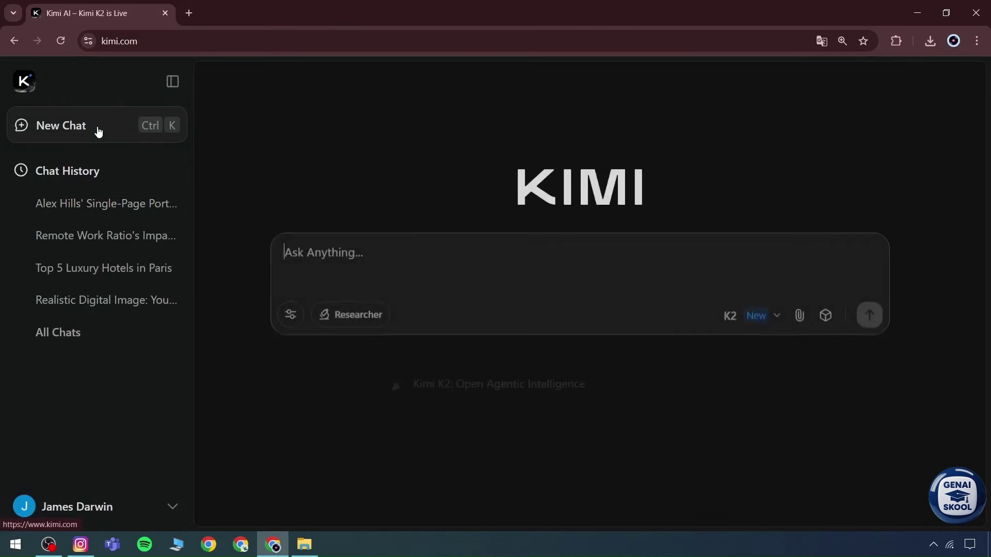
left_click(172, 75)
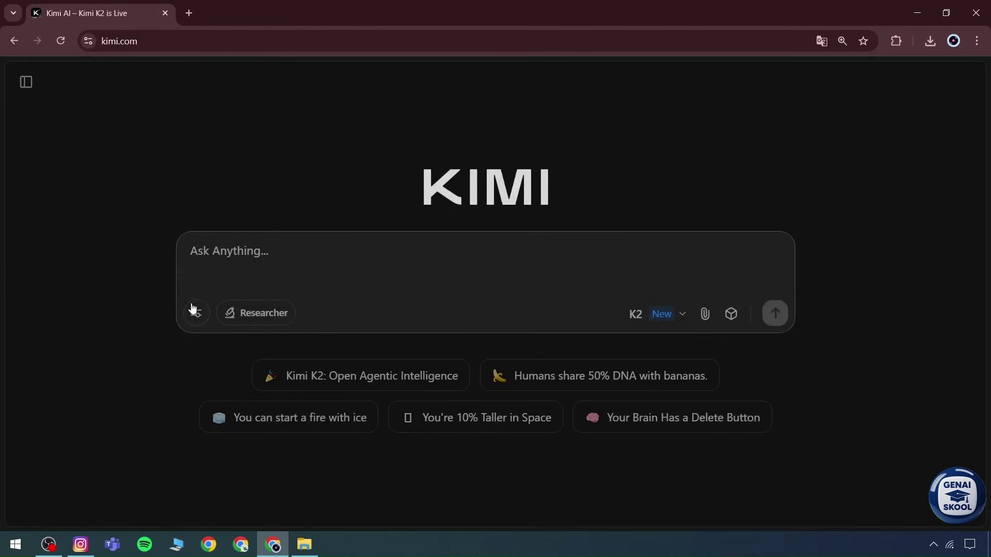
Step: Toggle Researcher on and off, and check the model list, Common Phrases and file attach without changing anything
left_click(253, 313)
left_click(242, 312)
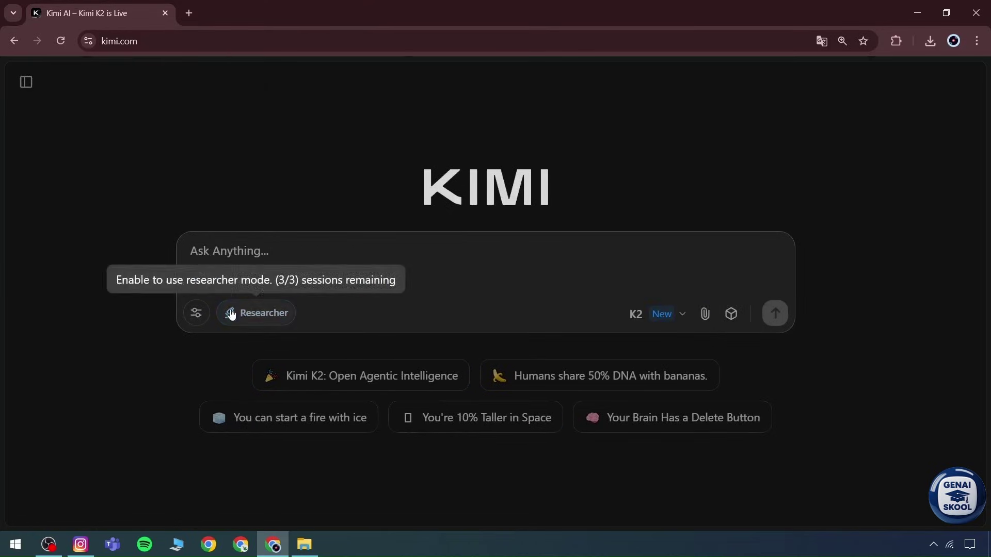
left_click(633, 315)
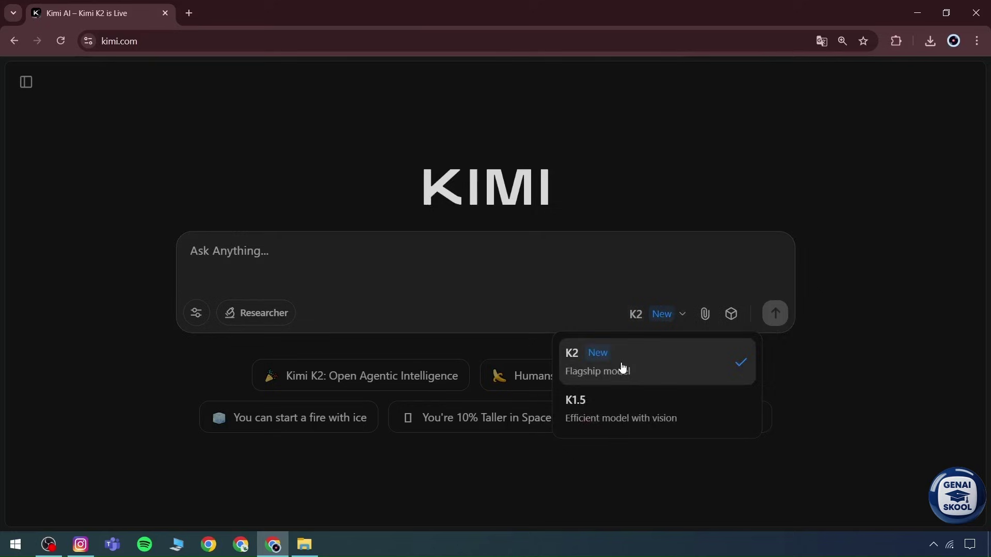
left_click(732, 315)
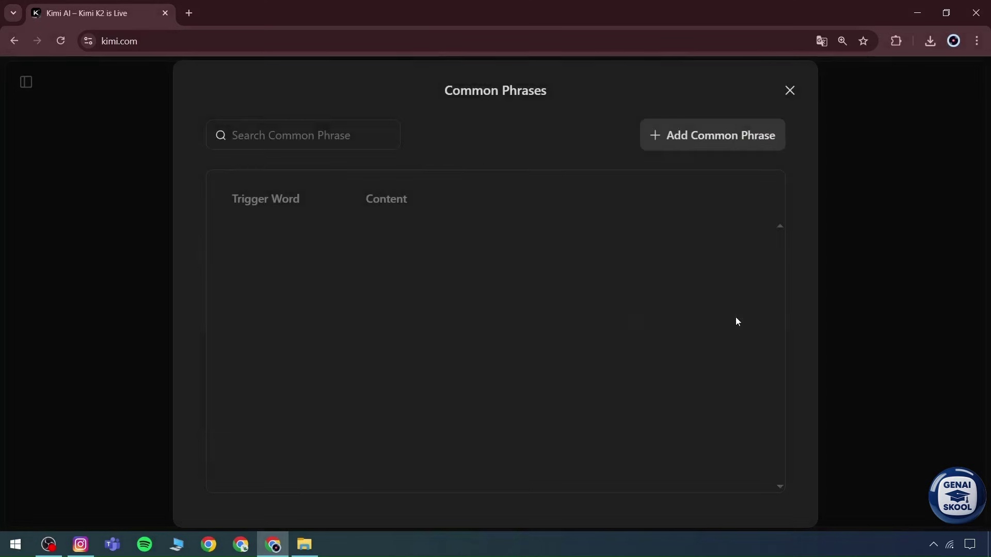
left_click(790, 91)
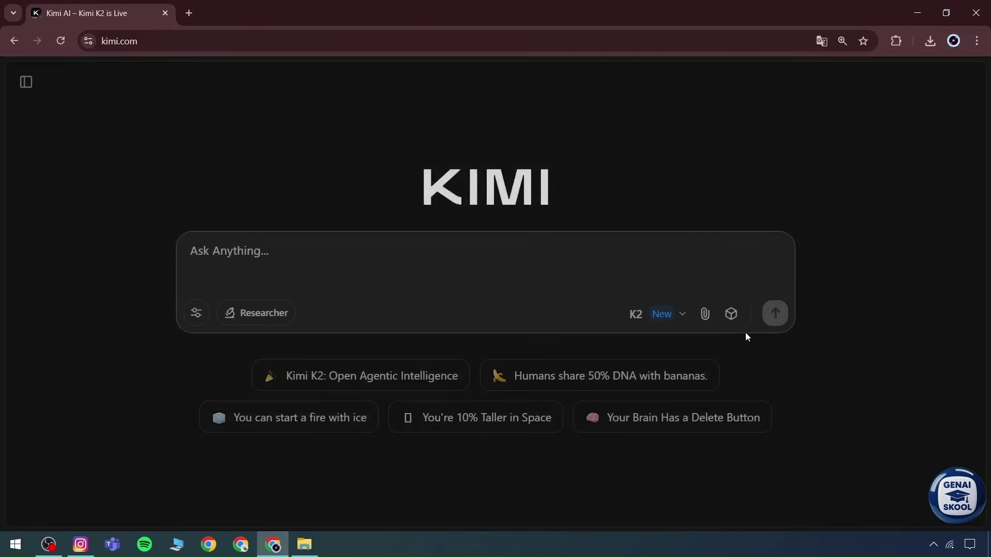
left_click(703, 314)
left_click(981, 7)
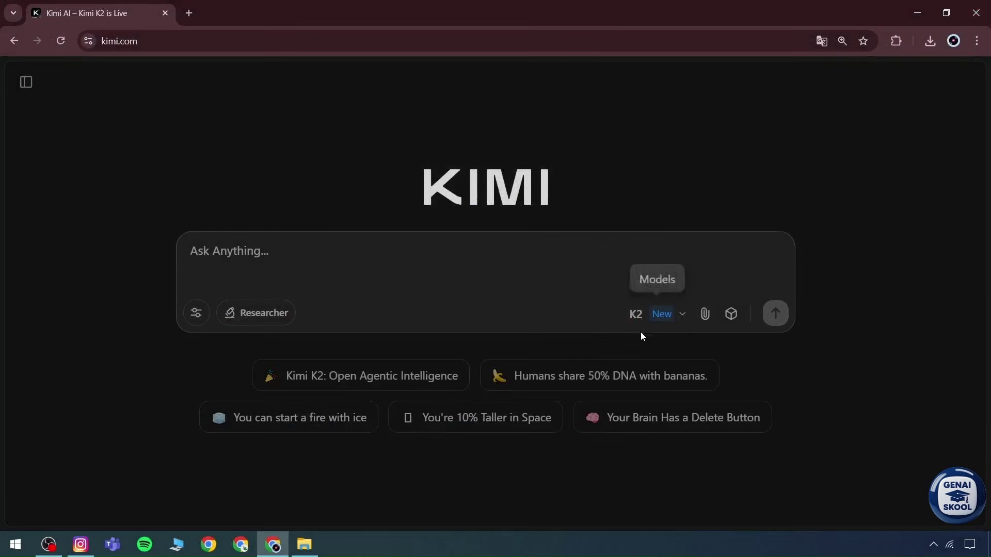
left_click(639, 316)
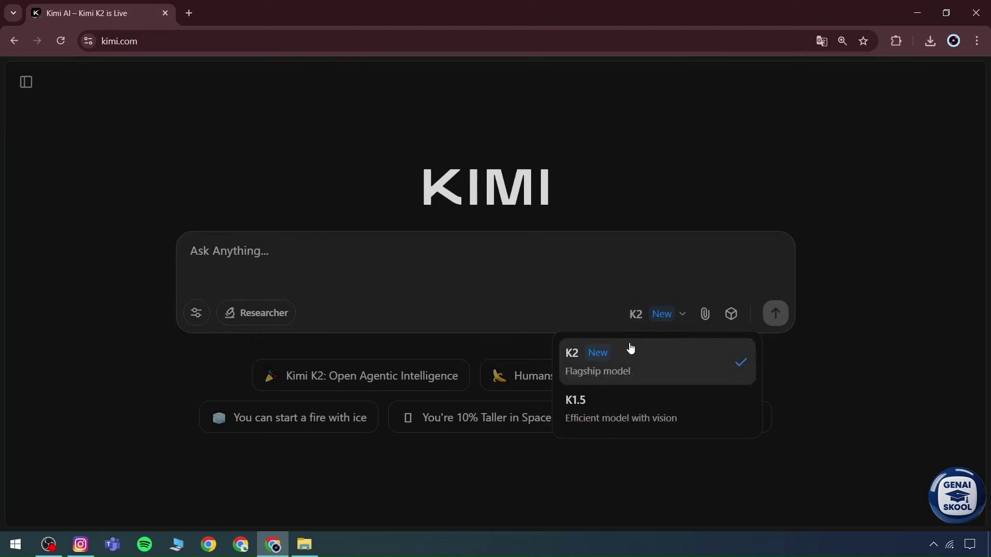
left_click(484, 212)
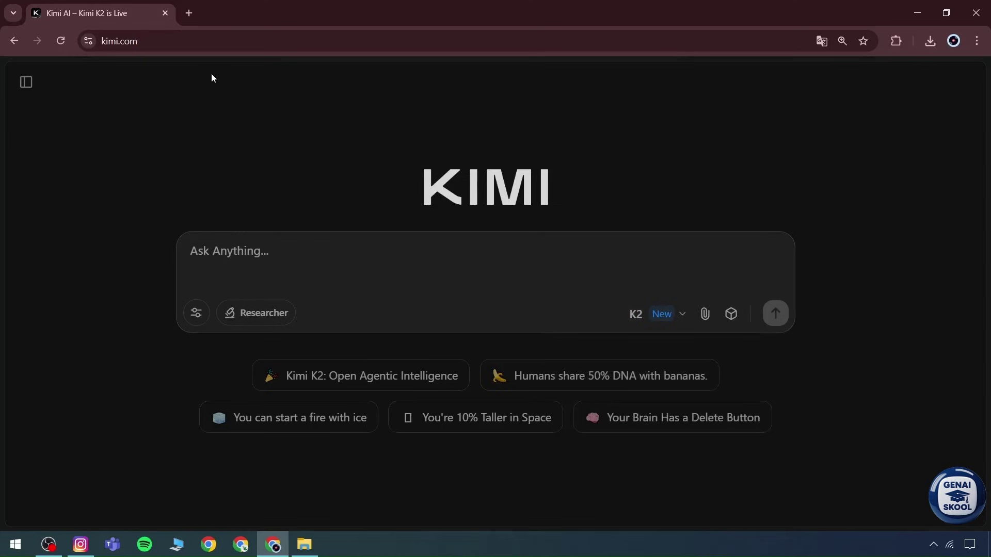